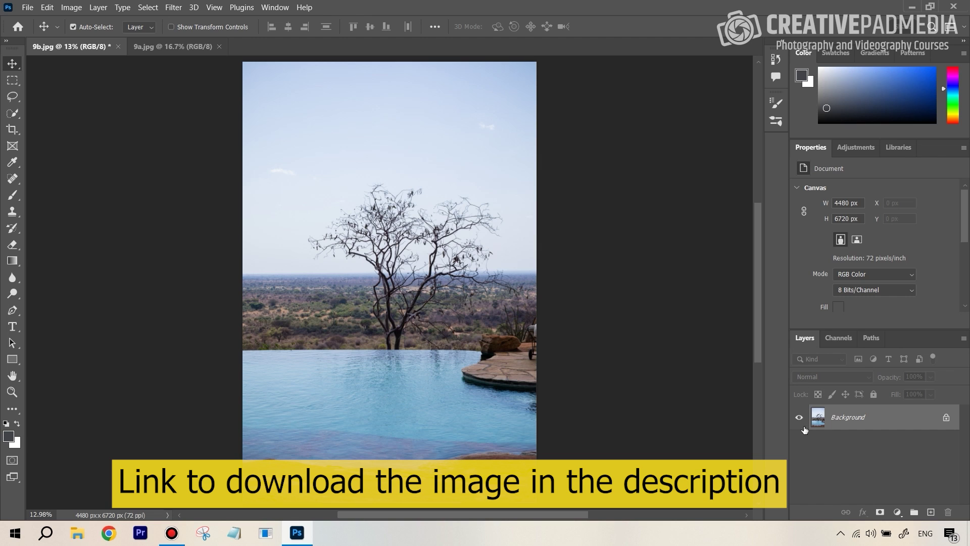
Compare the Red, Green and Blue channels one by one for contrast between the tree and the sky.
click(840, 337)
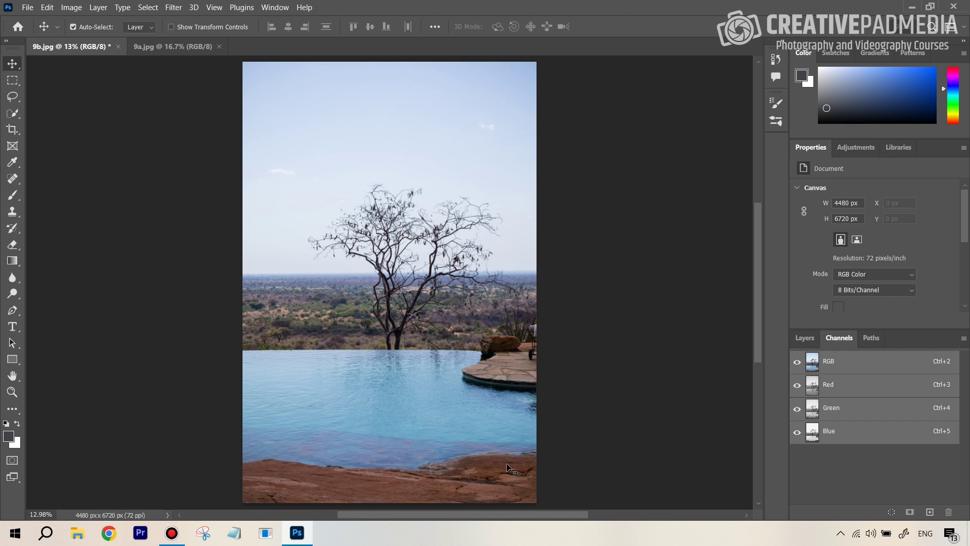
click(848, 394)
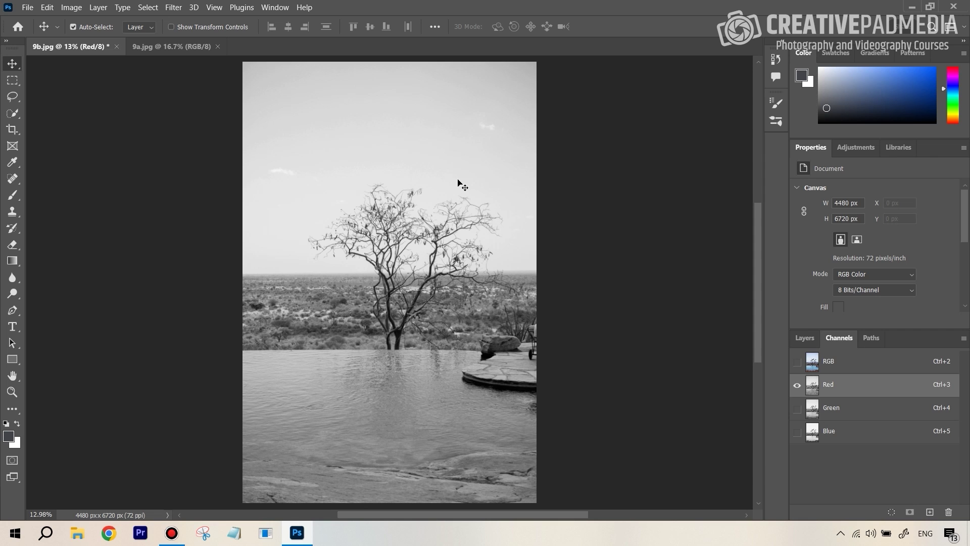
click(858, 408)
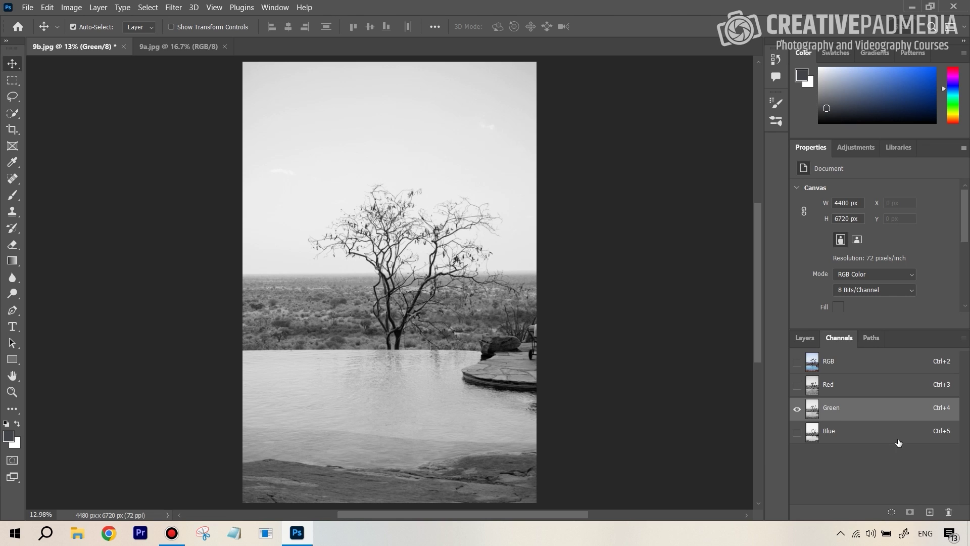
click(852, 434)
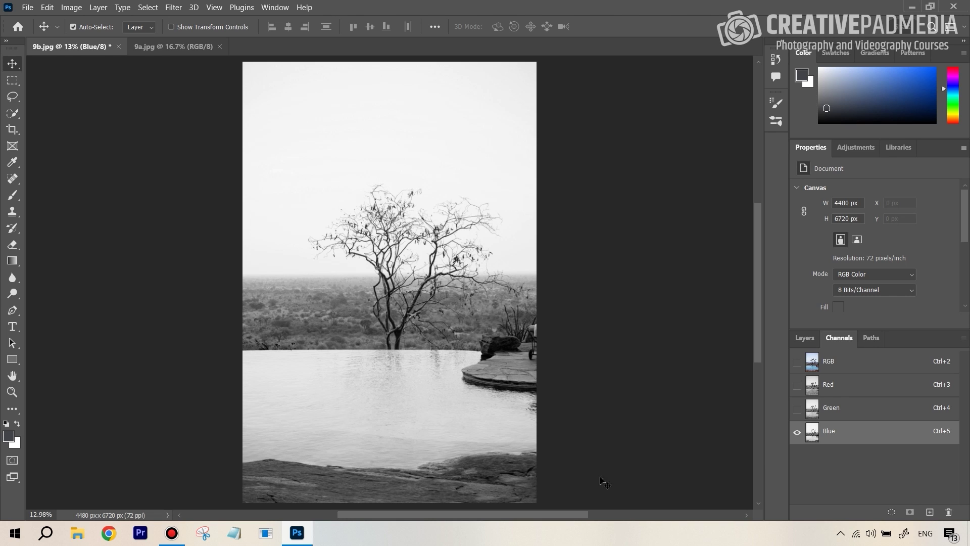
click(863, 390)
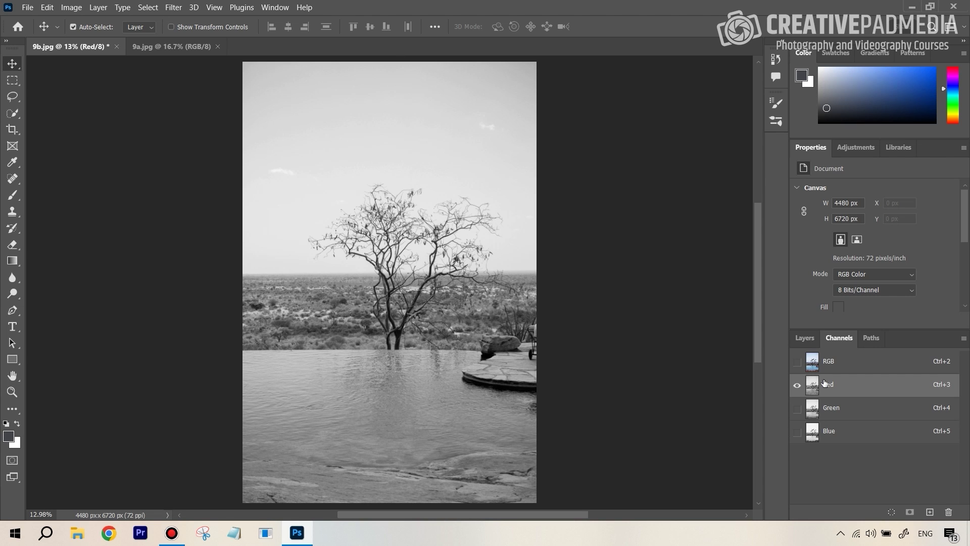
click(869, 408)
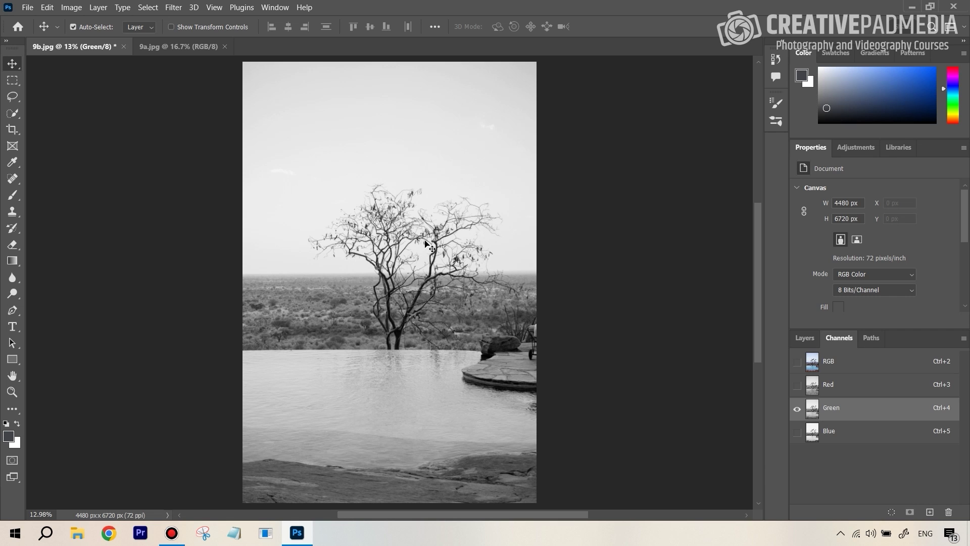
click(852, 434)
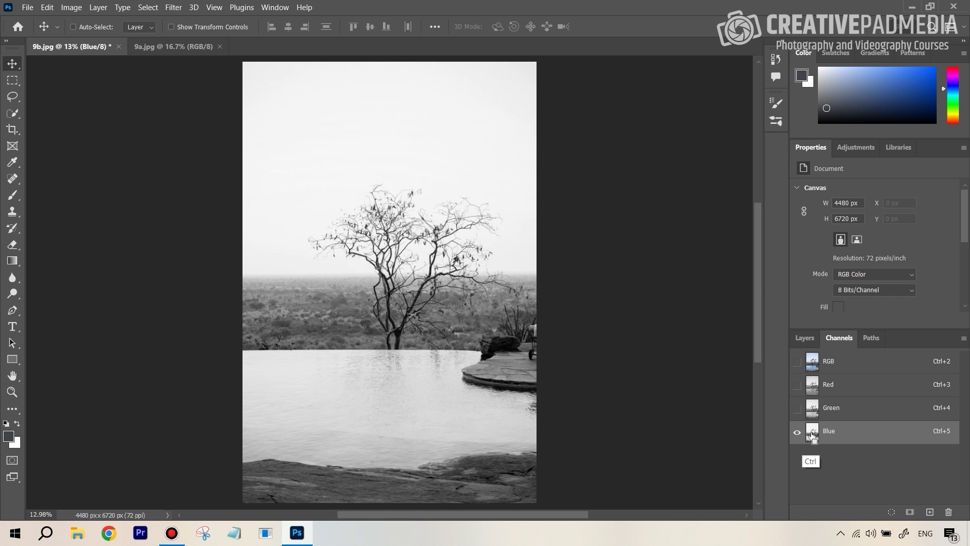
Load the Blue channel as a selection and clear it again, inspecting the tree's fine branches up close.
ctrl+click(812, 433)
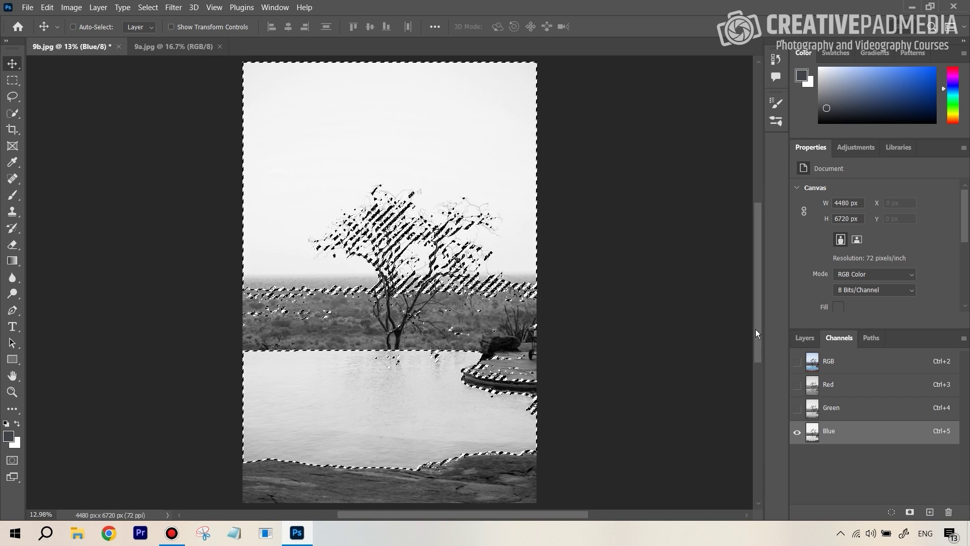
key(ctrl+d)
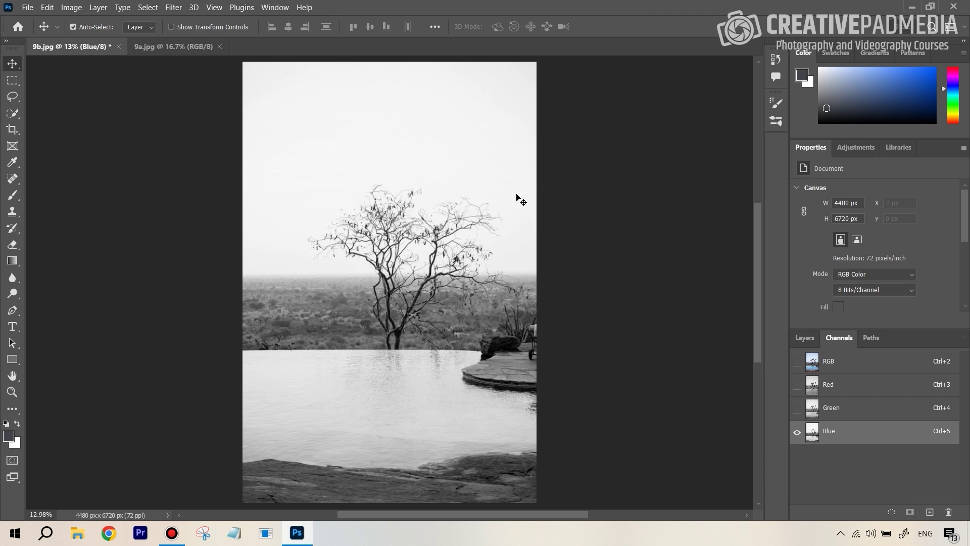
key(z)
drag(487, 207, 548, 188)
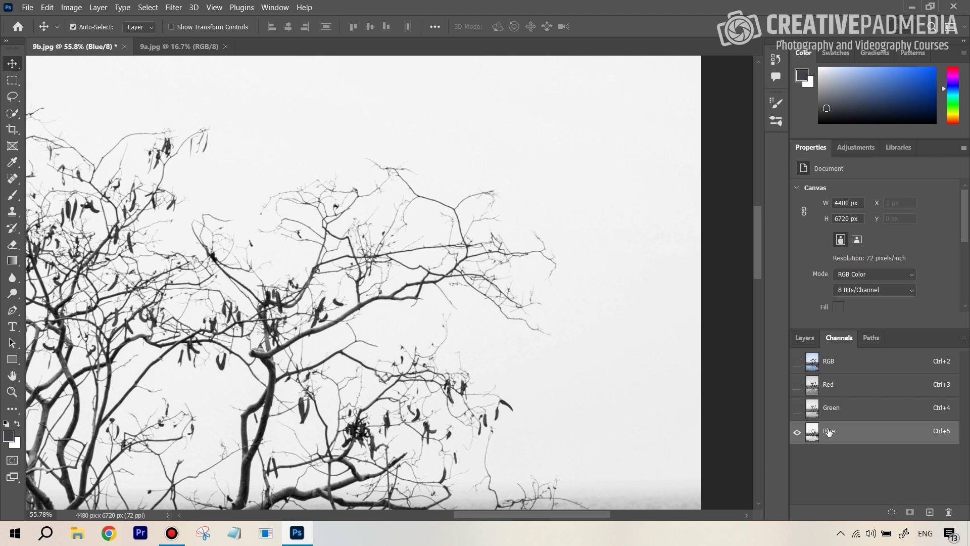
key(z)
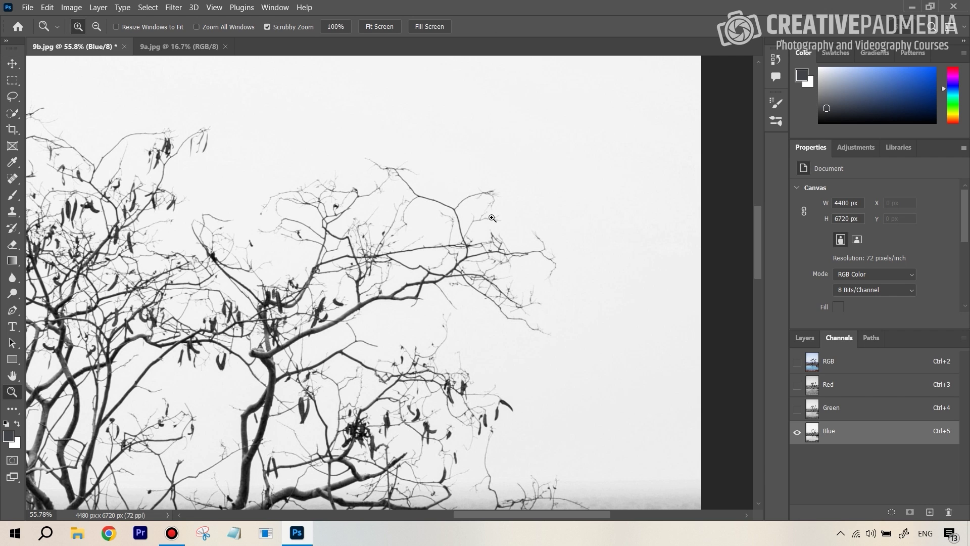
drag(491, 265, 249, 343)
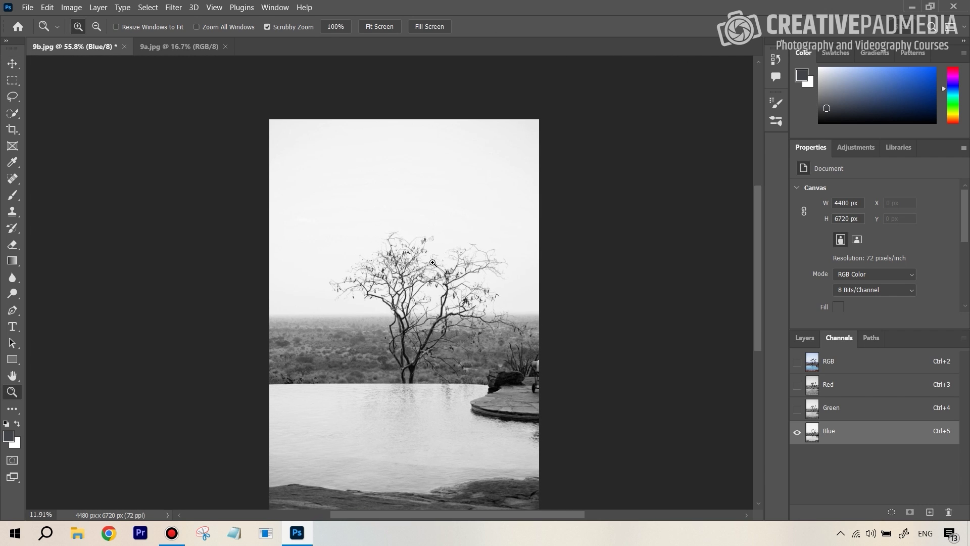
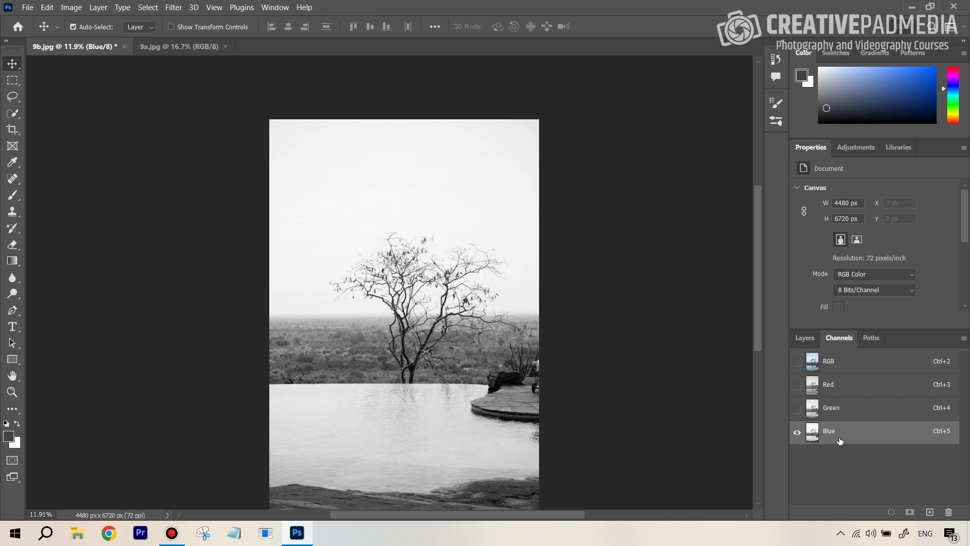
Duplicate the Blue channel as "Blue copy" within 9b.jpg and make only the copy active and visible.
click(831, 368)
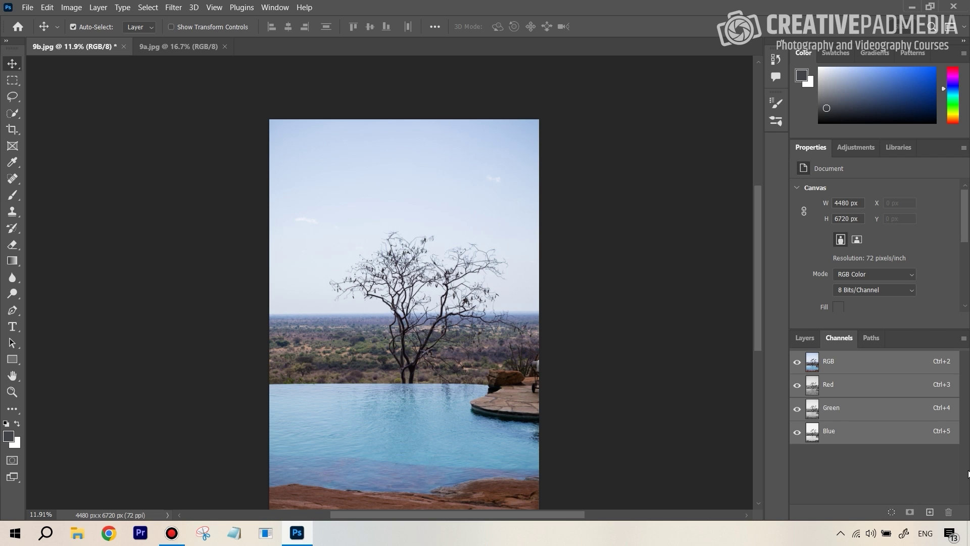
click(838, 435)
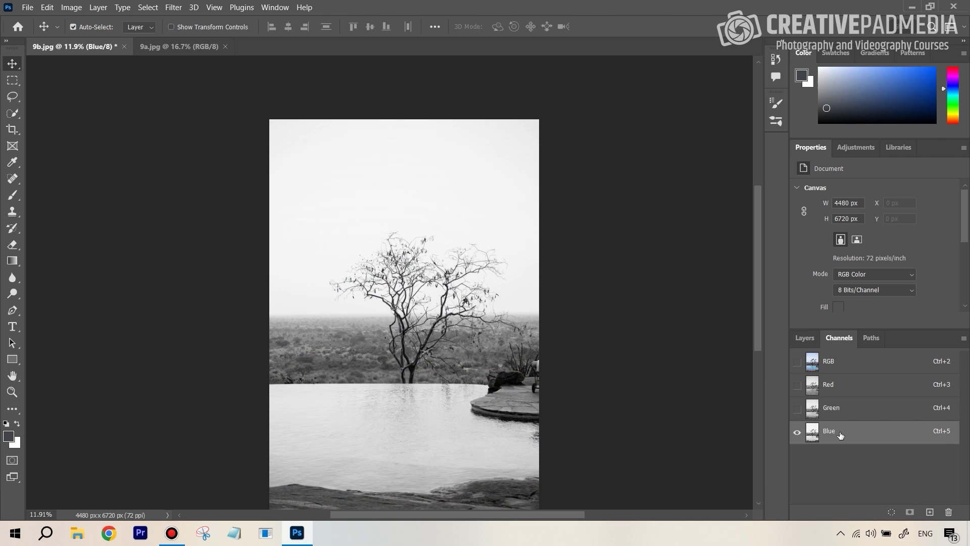
right_click(840, 435)
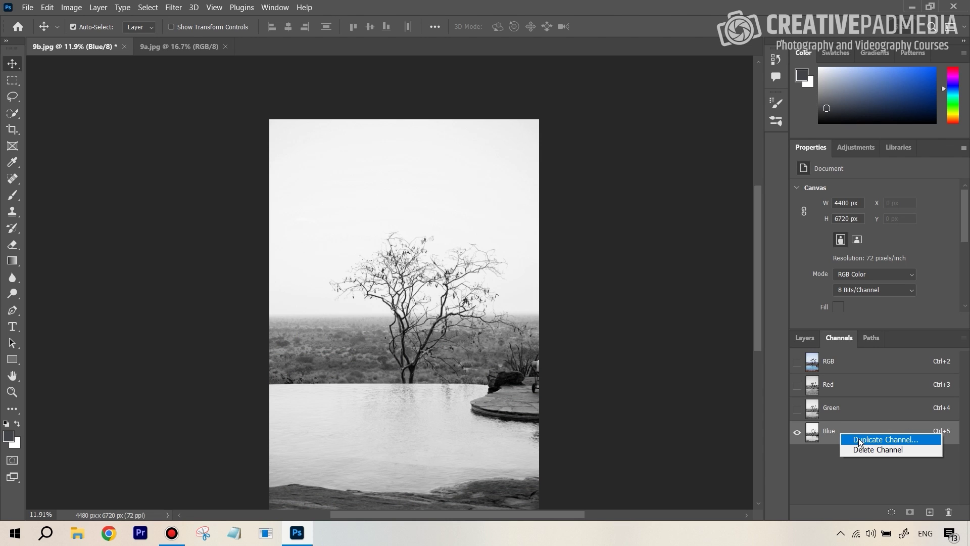
click(860, 439)
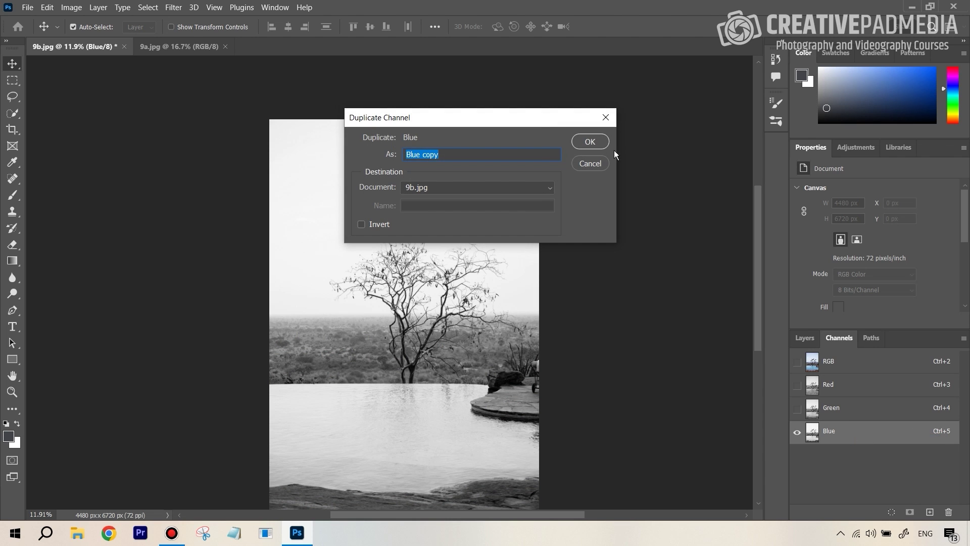
click(590, 142)
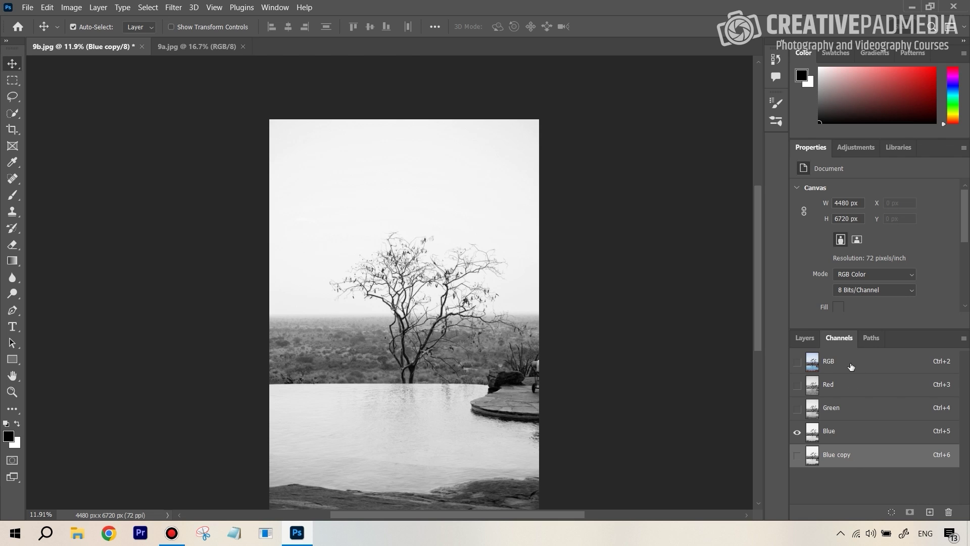
click(834, 368)
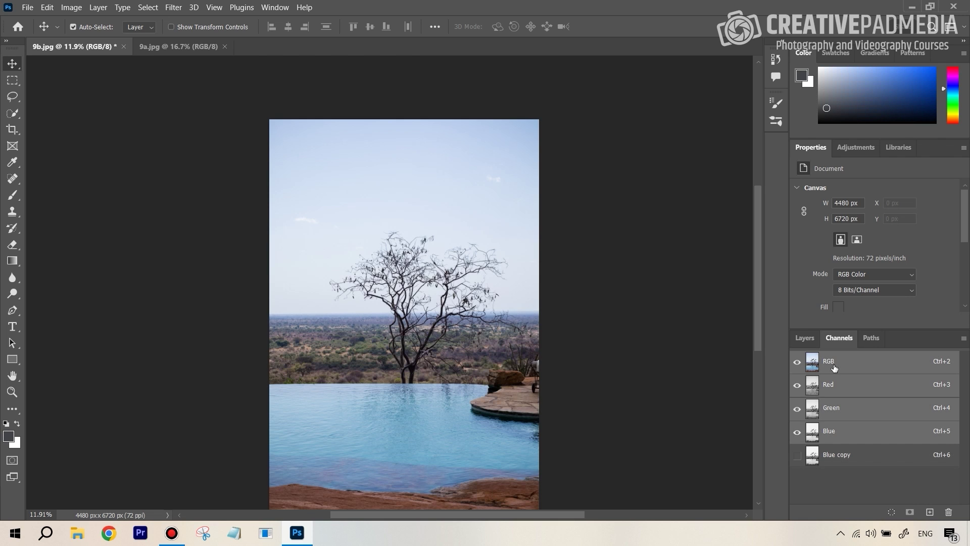
click(845, 458)
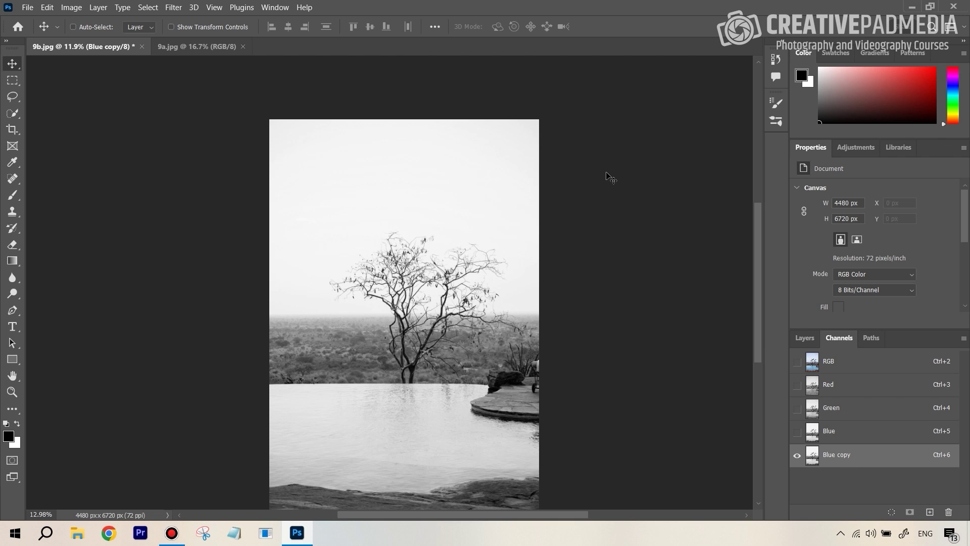
scroll(611, 178, up, 1)
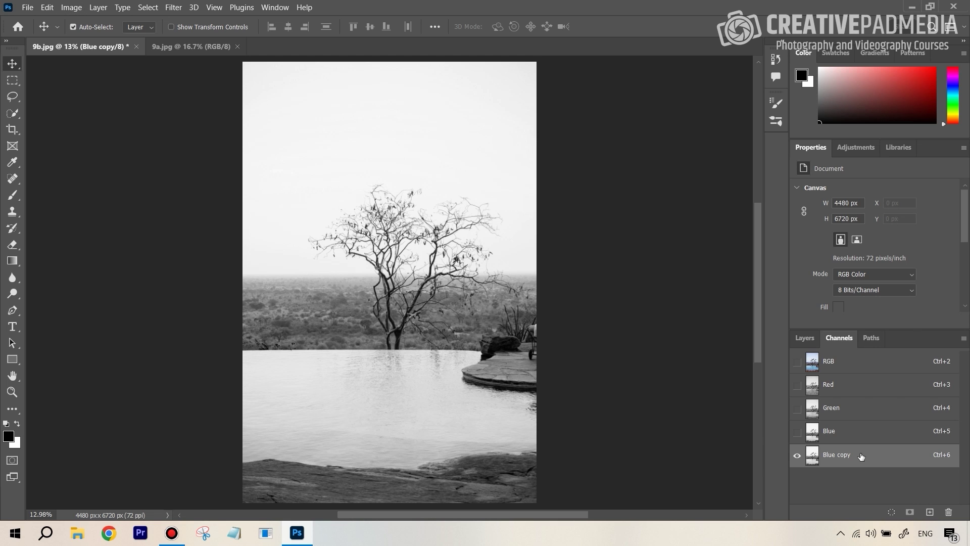
click(70, 8)
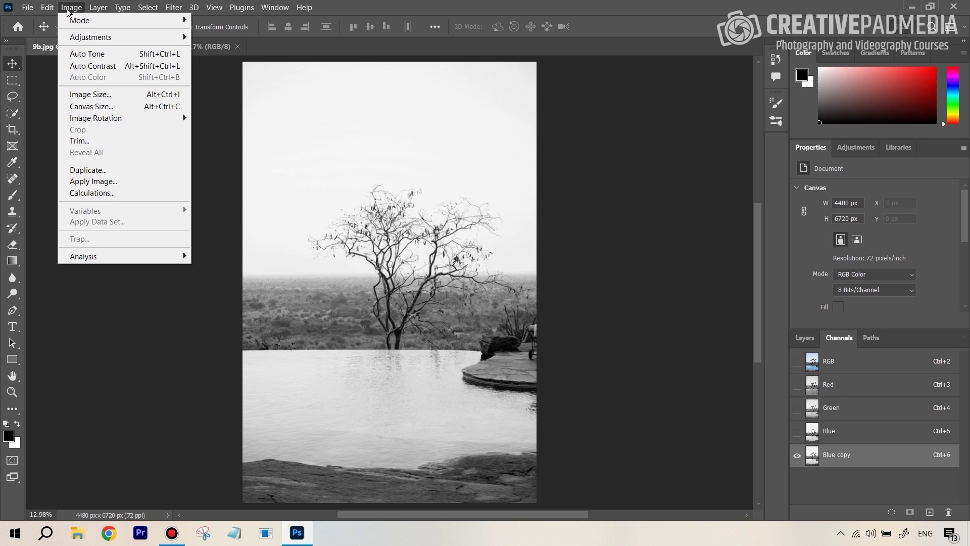
mouse_move(83, 37)
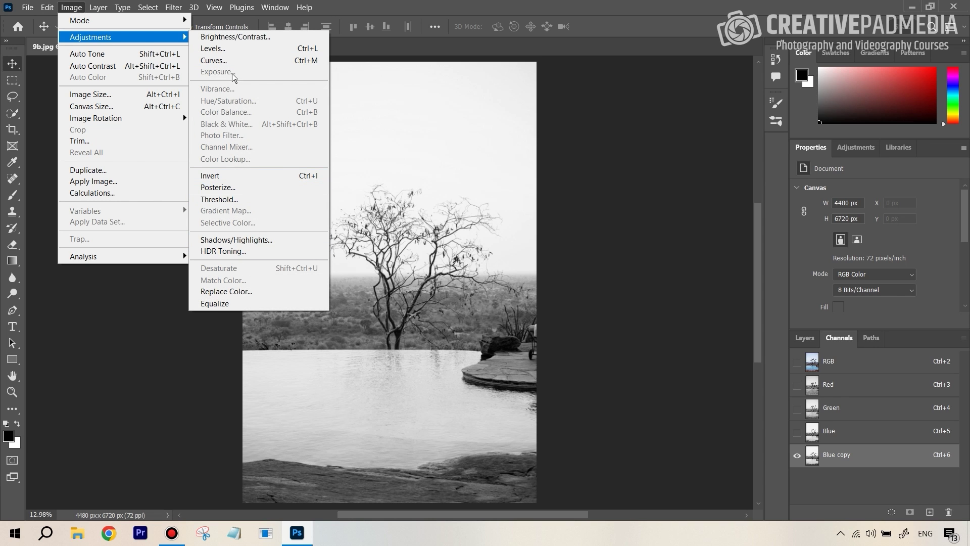
click(217, 49)
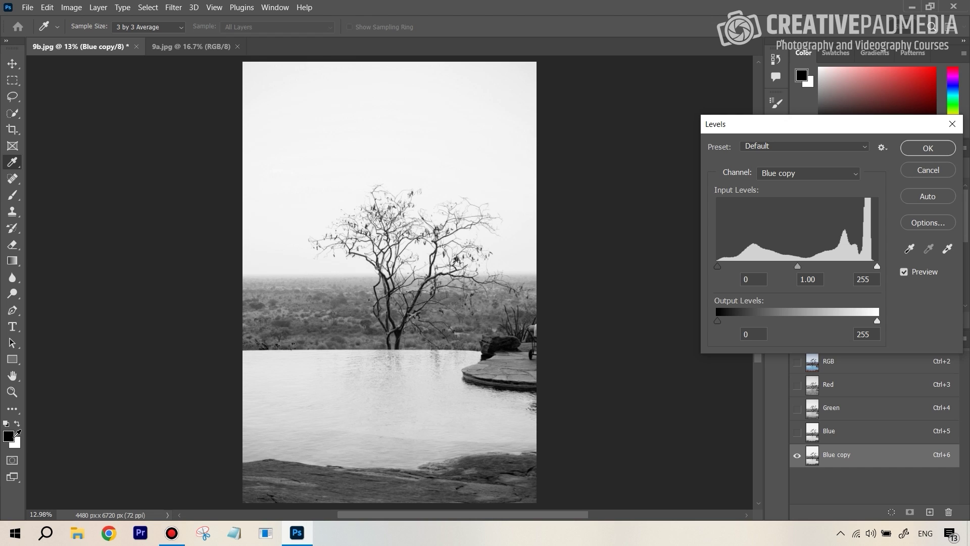
click(928, 170)
key(v)
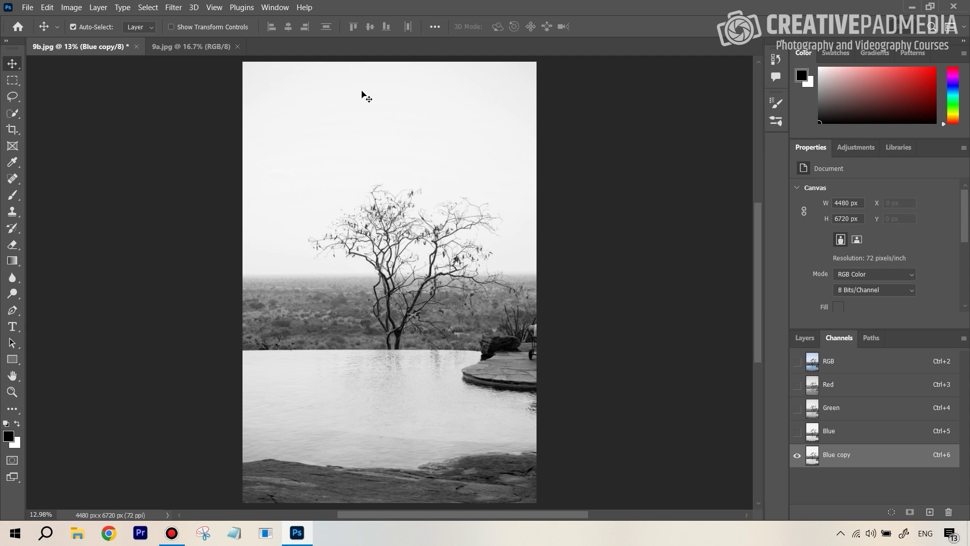
Sample the sky's tone in the foreground color picker and compare it with pure white, light grey and black without applying a color.
click(9, 438)
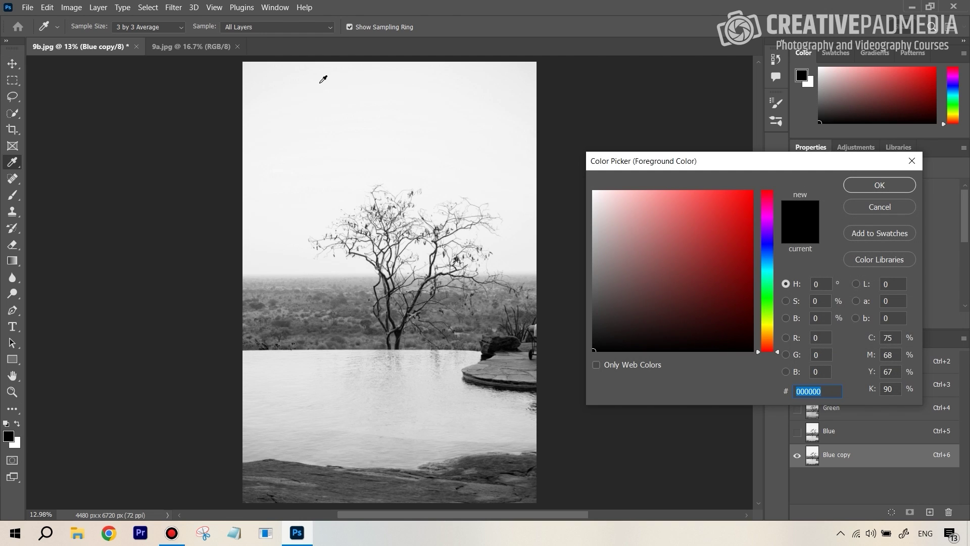
click(307, 82)
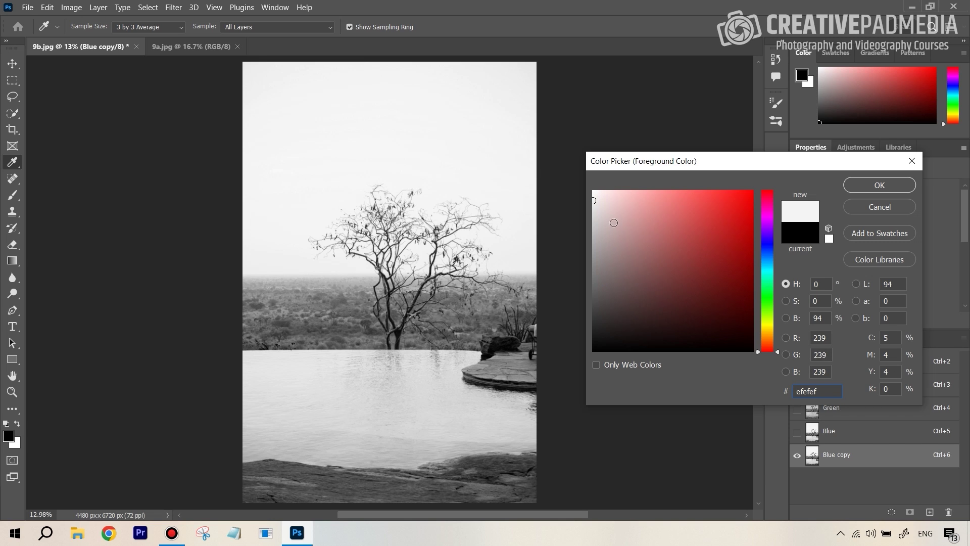
drag(612, 223, 578, 182)
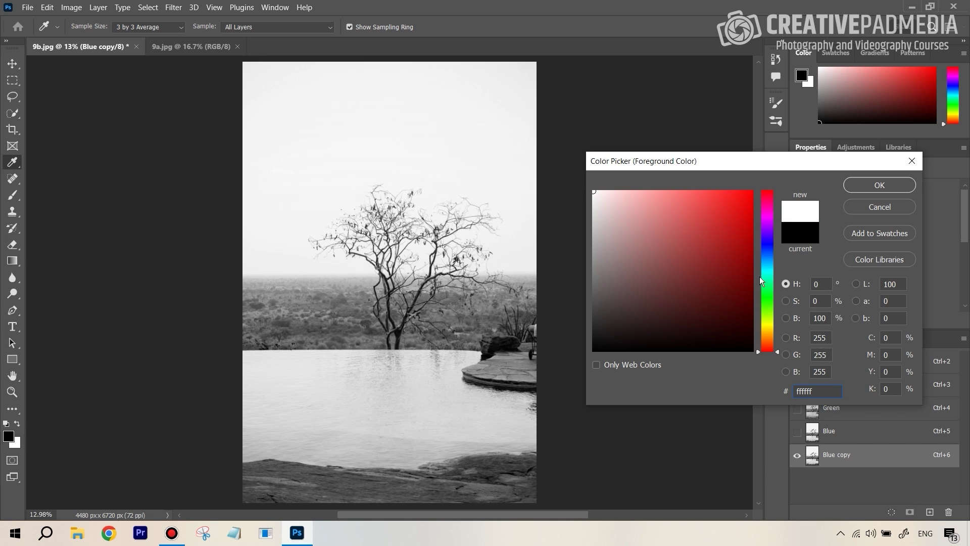
key(ctrl+a)
text(e3e3e3)
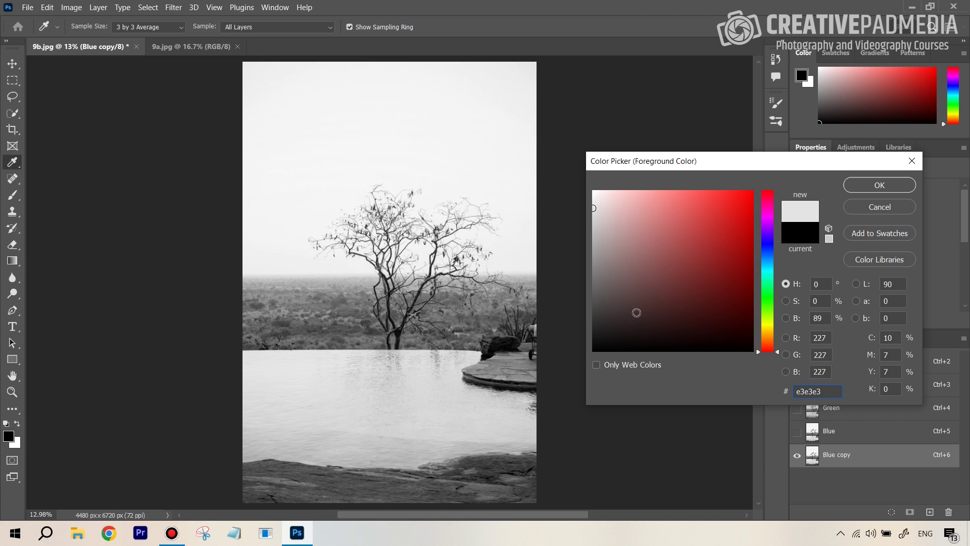
drag(635, 310, 570, 360)
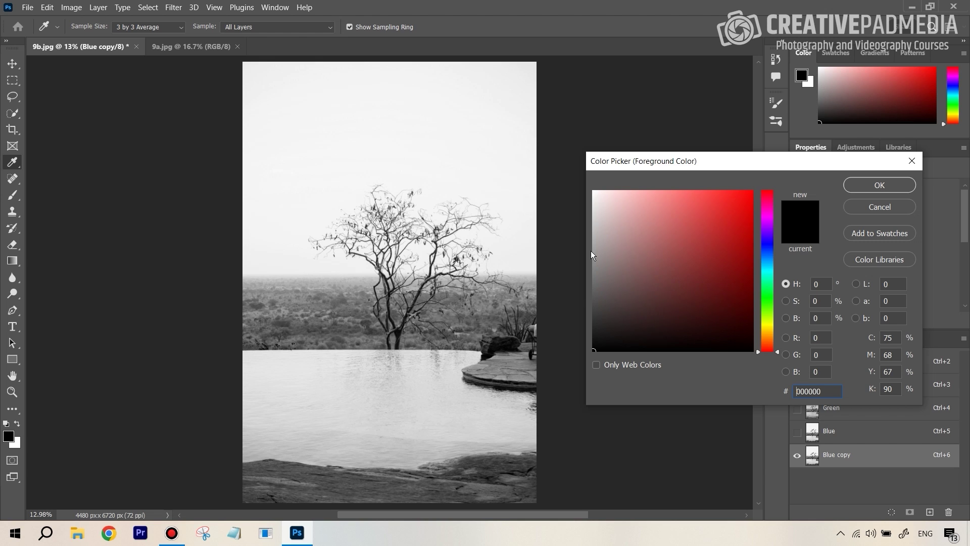
drag(617, 282, 569, 203)
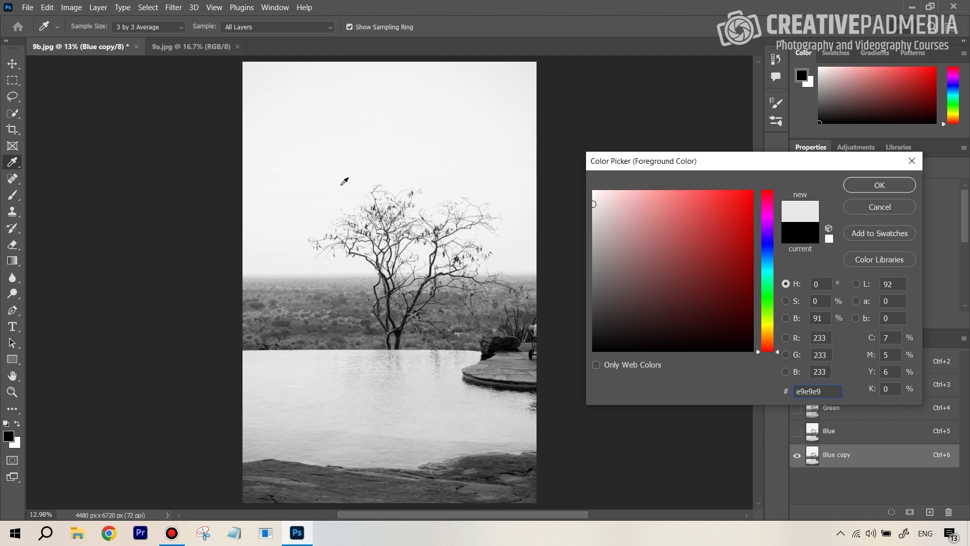
click(880, 207)
key(v)
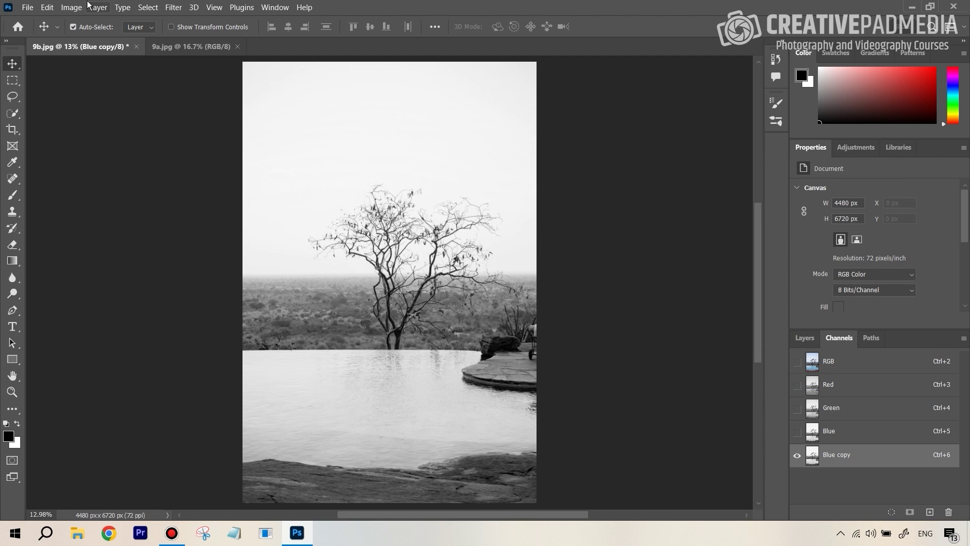
Brighten the Blue copy channel's sky with a Levels adjustment, setting the white input level to 244.
click(72, 7)
mouse_move(126, 37)
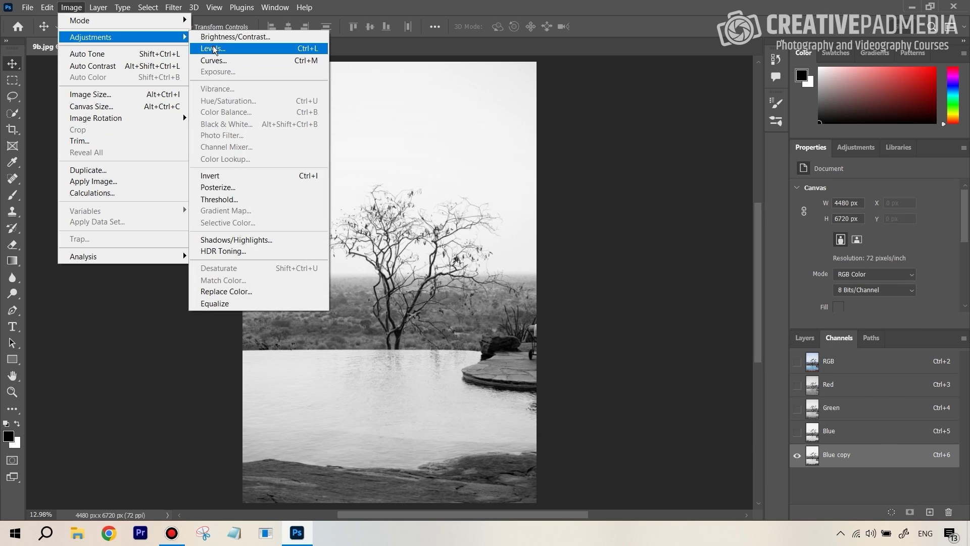
click(212, 48)
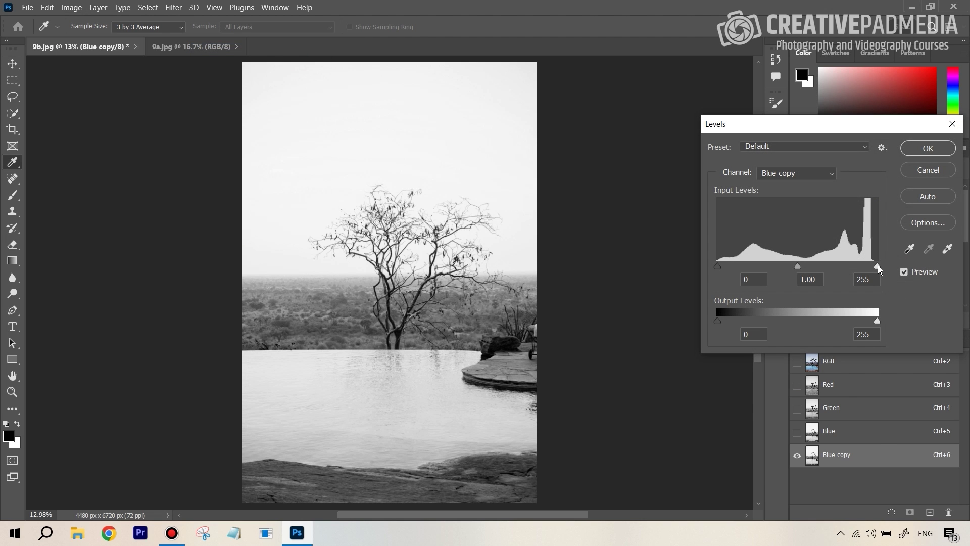
click(878, 267)
mouse_move(877, 267)
mouse_down()
mouse_move(859, 268)
mouse_move(876, 267)
mouse_up()
drag(877, 269, 871, 268)
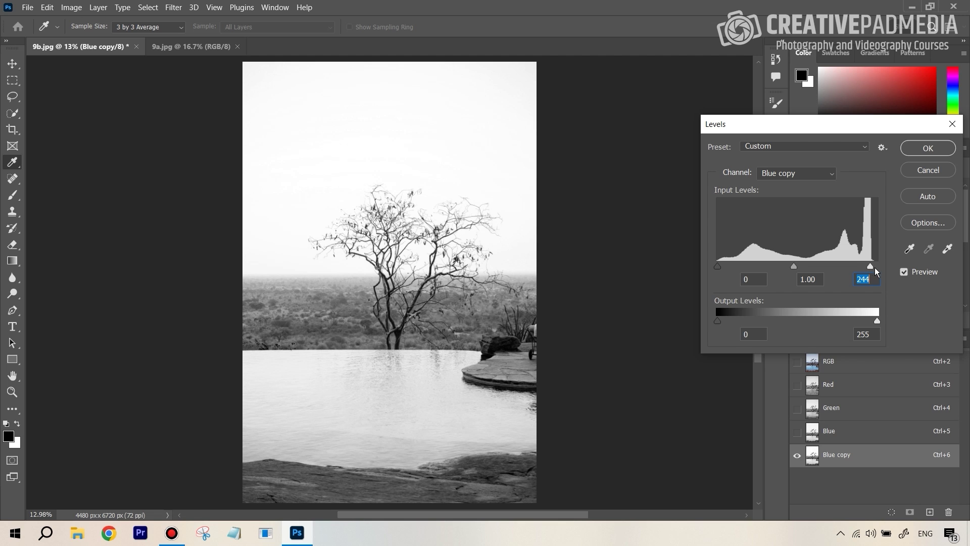
click(930, 152)
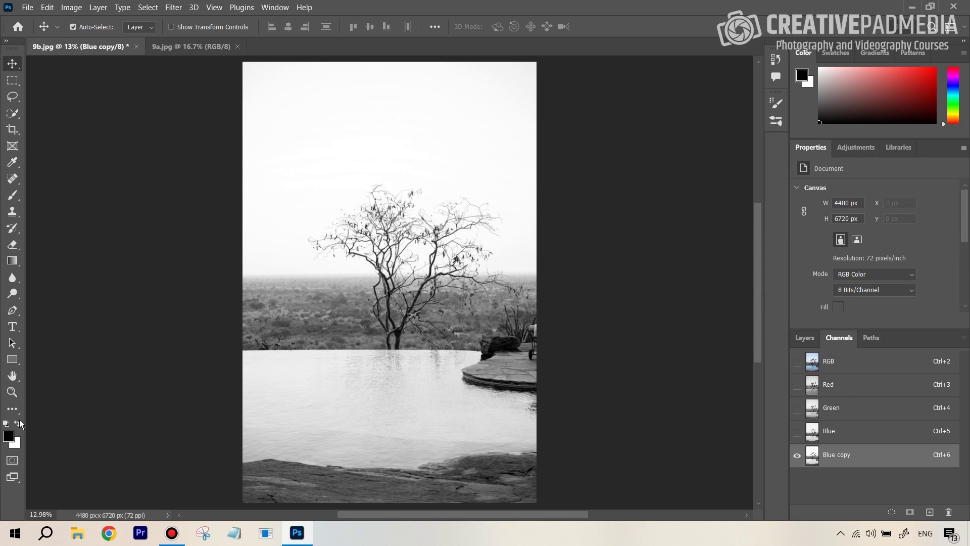
Sample the sky's tone near the image's upper-left corner and apply it as the foreground color.
click(8, 437)
click(260, 71)
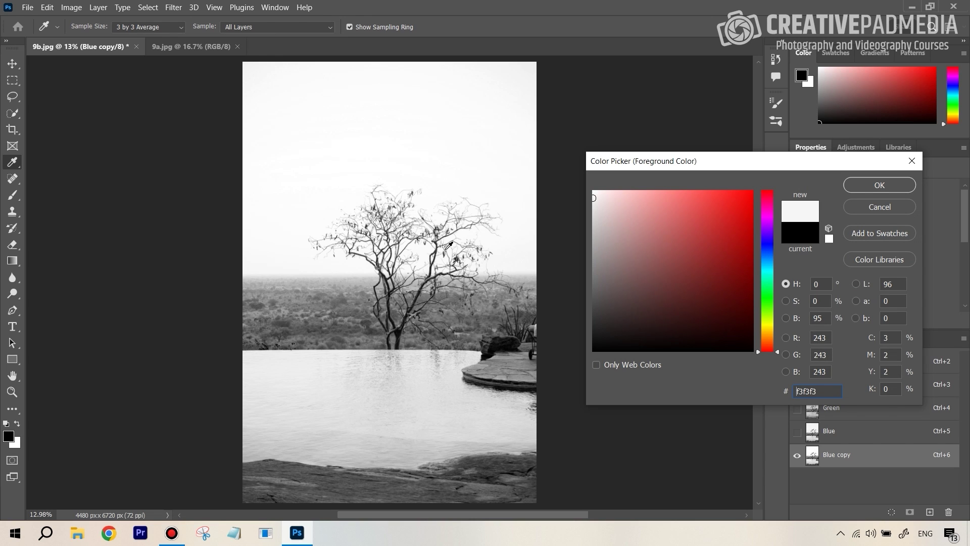
click(873, 186)
key(v)
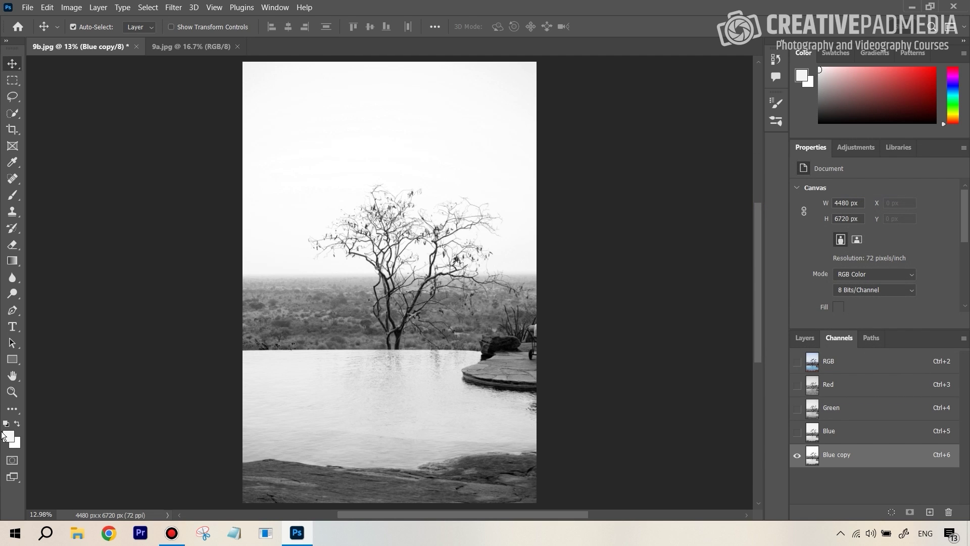
Set the foreground color to black (000000).
click(16, 438)
text(000000)
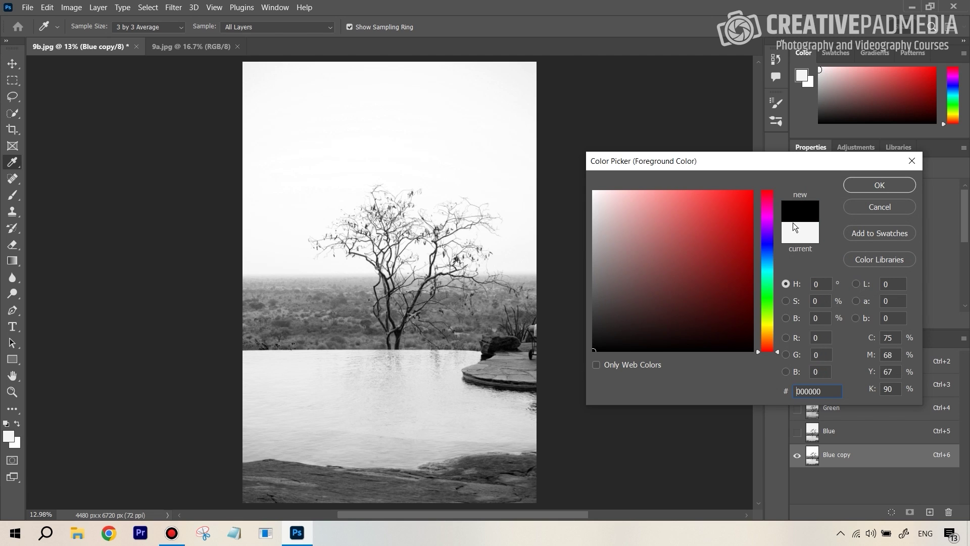
click(879, 185)
key(v)
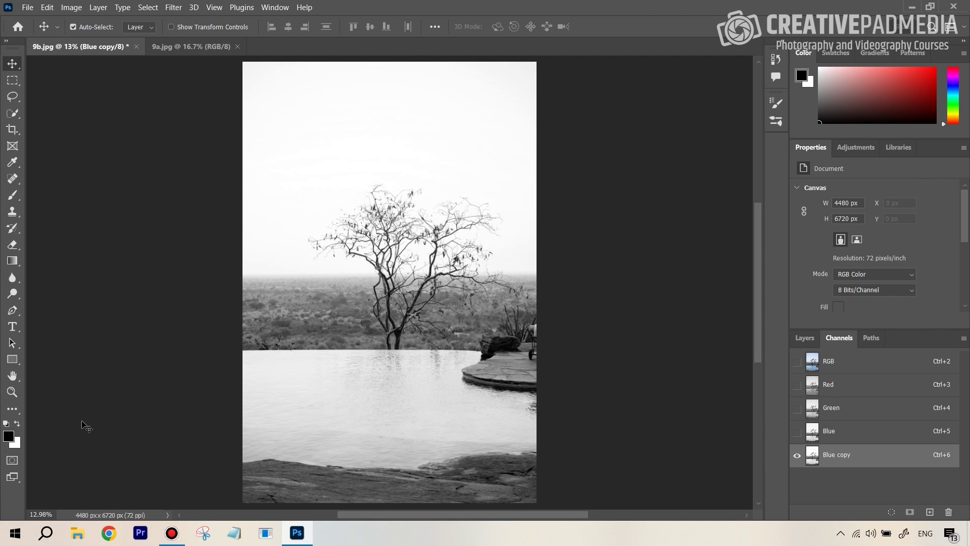
Paint the rocks, pool and land in the Blue copy channel black up to just below the horizon, using a 600 px soft brush.
click(12, 196)
click(12, 198)
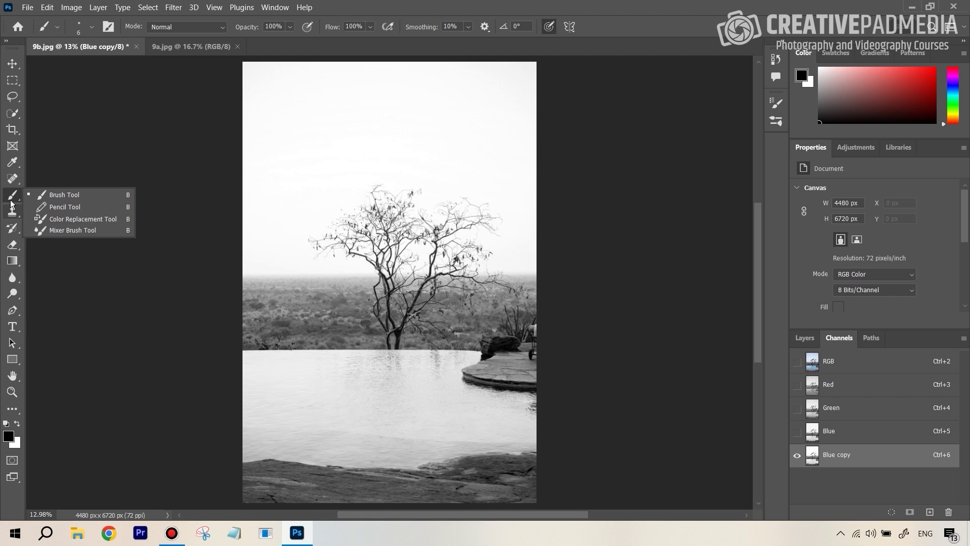
click(68, 195)
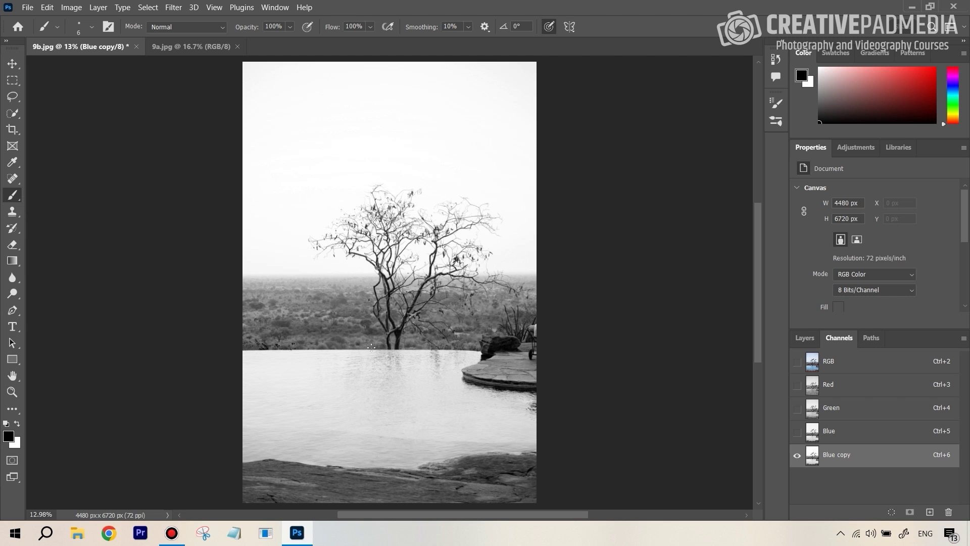
key(bracketright)
key(bracketright)
key(bracketright)
key(bracketright)
key(bracketright)
key(bracketright)
key(bracketright)
key(bracketright)
key(bracketright)
key(bracketright)
key(bracketright)
key(bracketright)
key(bracketright)
key(bracketright)
key(bracketright)
key(bracketright)
mouse_move(233, 508)
mouse_down()
mouse_move(296, 485)
mouse_move(377, 471)
mouse_move(346, 485)
mouse_move(434, 462)
mouse_up()
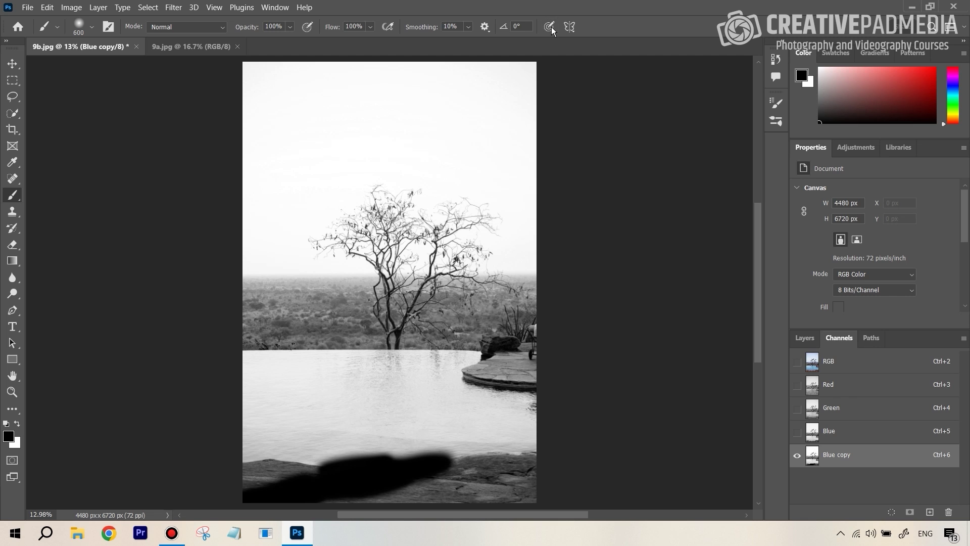
mouse_move(394, 440)
mouse_down()
mouse_move(324, 446)
mouse_move(281, 477)
mouse_move(335, 490)
mouse_move(318, 498)
mouse_move(528, 472)
mouse_move(180, 490)
mouse_move(440, 436)
mouse_move(262, 446)
mouse_move(268, 428)
mouse_move(524, 429)
mouse_move(418, 396)
mouse_move(534, 392)
mouse_move(199, 404)
mouse_move(209, 389)
mouse_move(561, 354)
mouse_move(273, 354)
mouse_move(235, 336)
mouse_move(525, 327)
mouse_move(218, 323)
mouse_move(301, 302)
mouse_up()
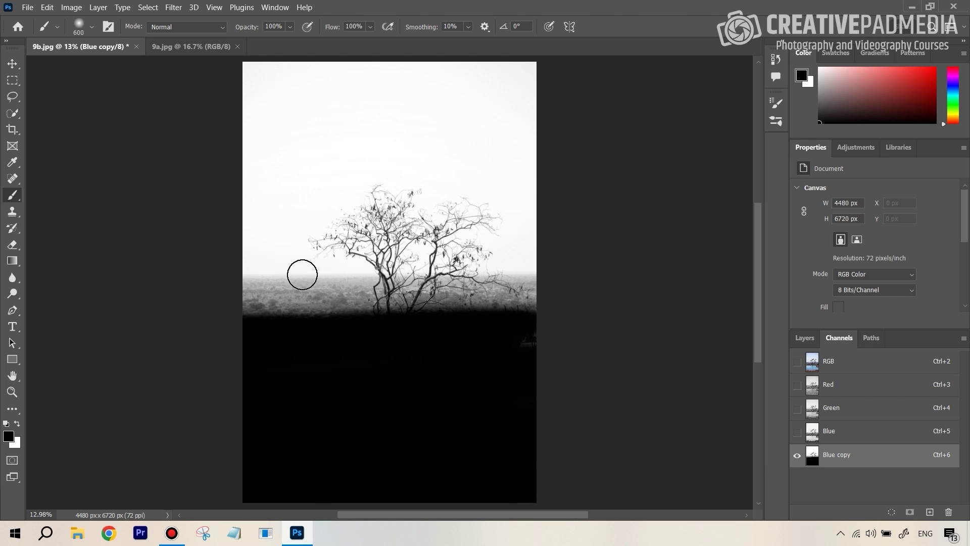
mouse_move(238, 325)
mouse_down()
mouse_move(344, 310)
mouse_move(563, 308)
mouse_move(399, 314)
mouse_move(240, 303)
mouse_move(559, 301)
mouse_up()
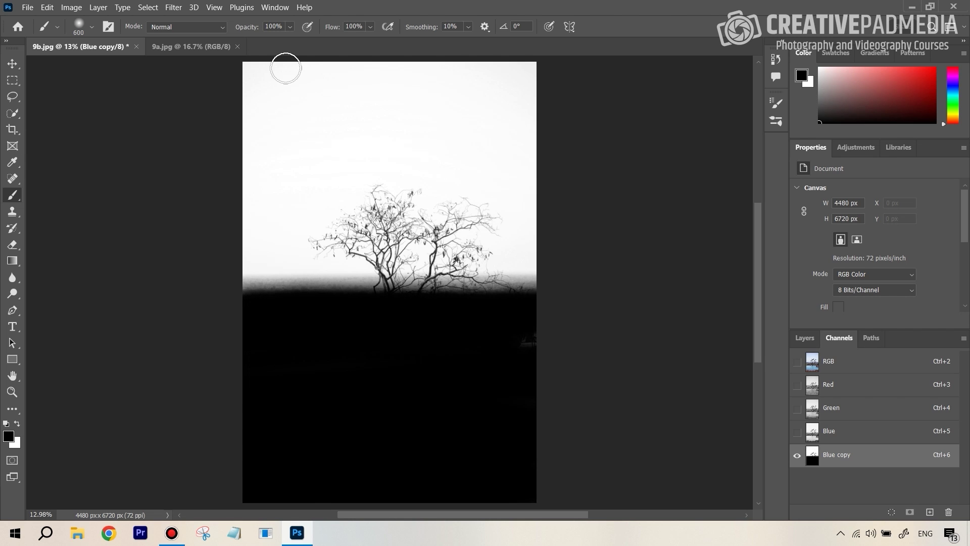
Lower the brush flow to 24% and darken the transition along the horizon with black.
click(370, 26)
drag(348, 38, 342, 40)
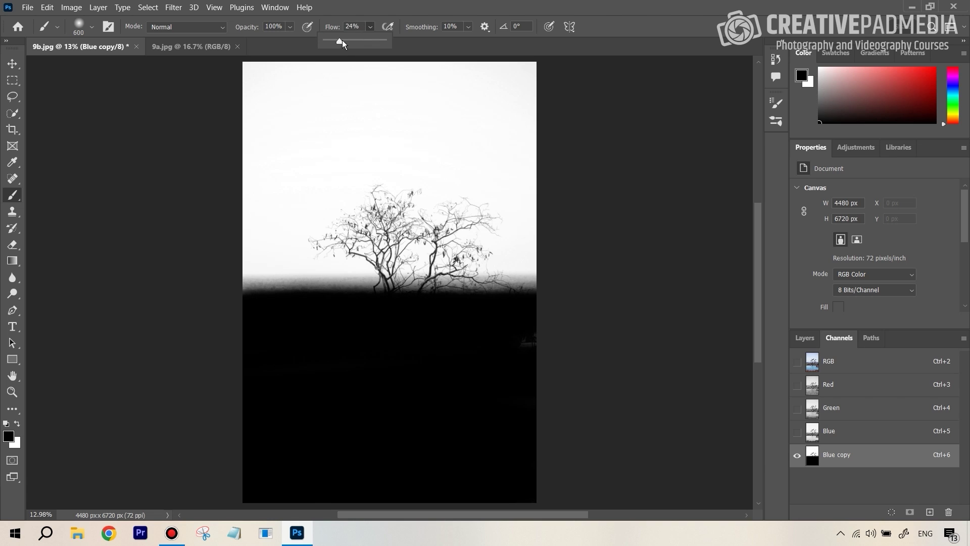
drag(245, 295, 600, 274)
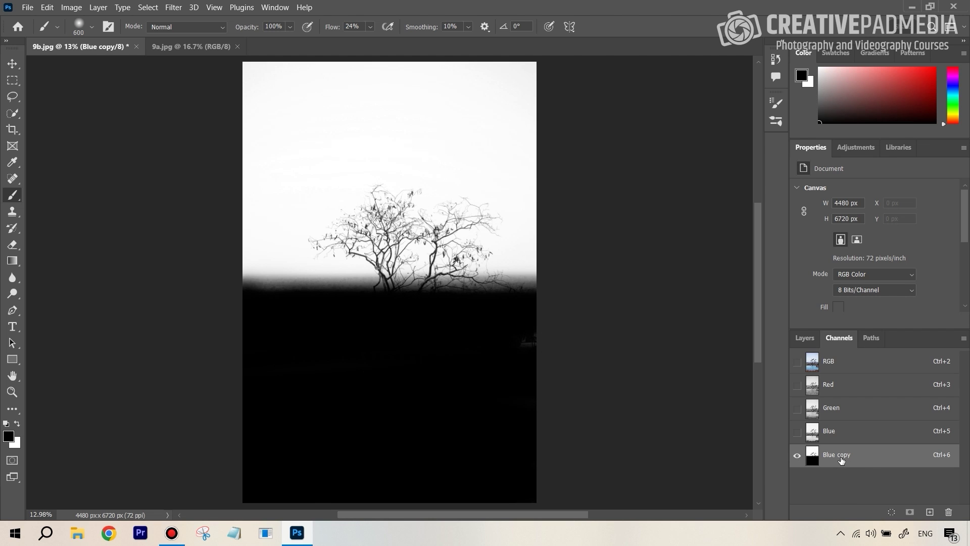
Load the Blue copy channel as a selection and turn it into a layer mask on the Background layer.
ctrl+click(813, 459)
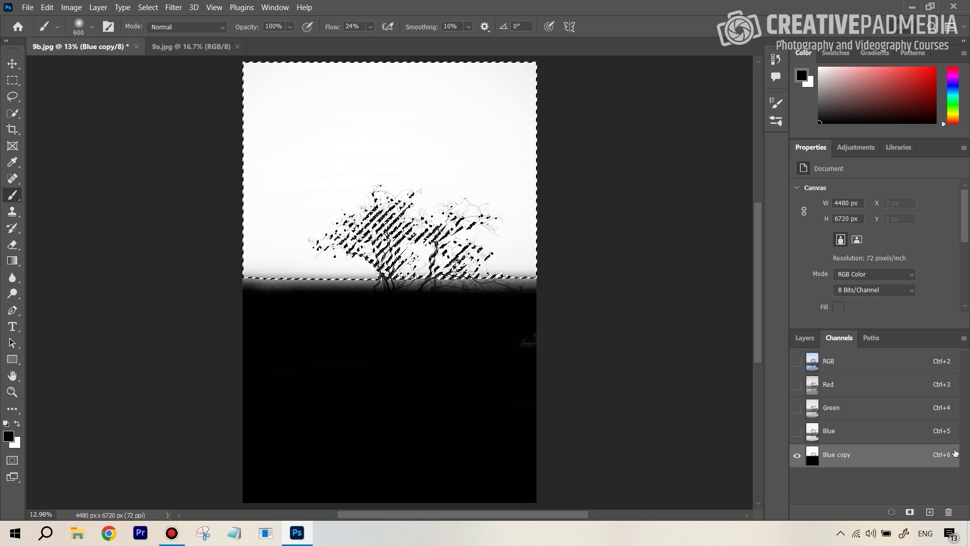
click(812, 337)
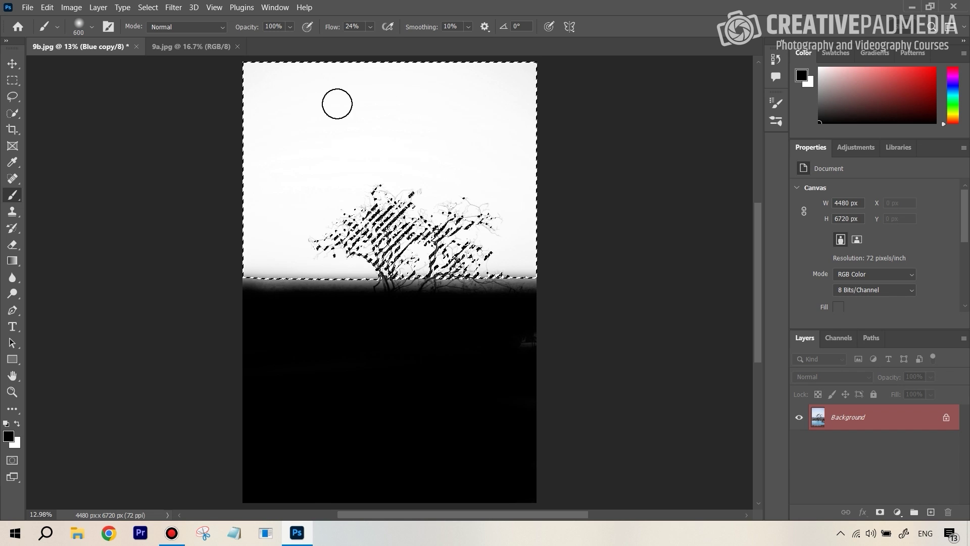
click(880, 513)
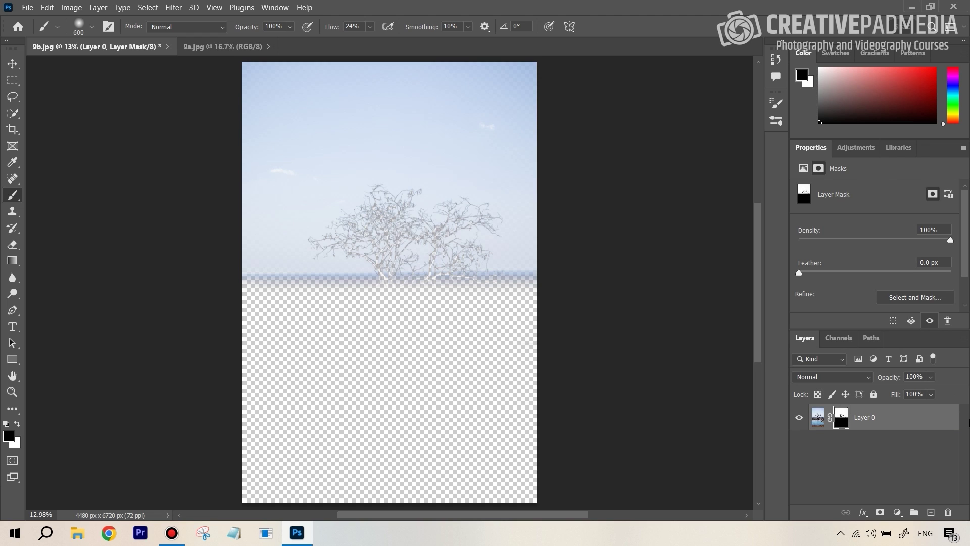
Invert Layer 0's mask so that the sky is hidden and the tree and landscape are kept.
click(843, 410)
right_click(843, 417)
click(847, 415)
scroll(961, 247, down, 2)
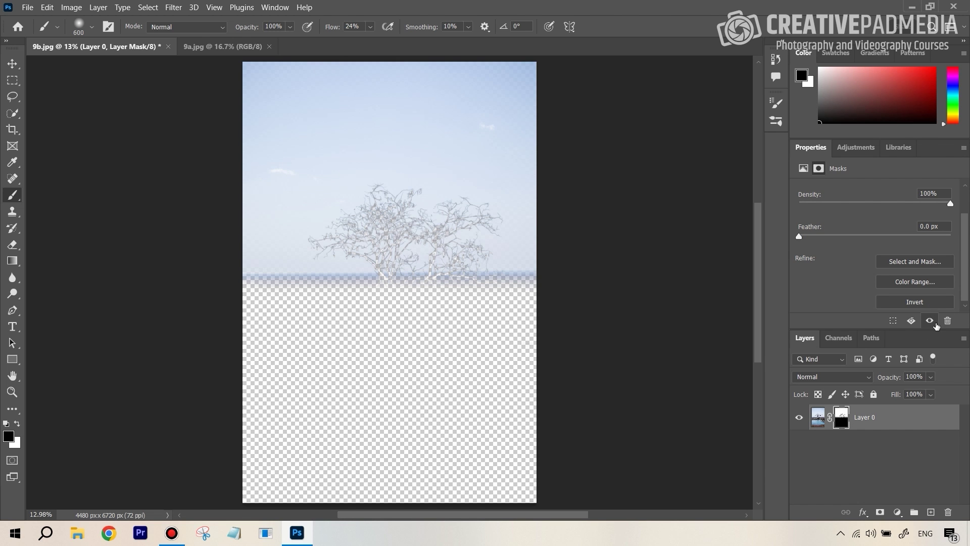
click(915, 302)
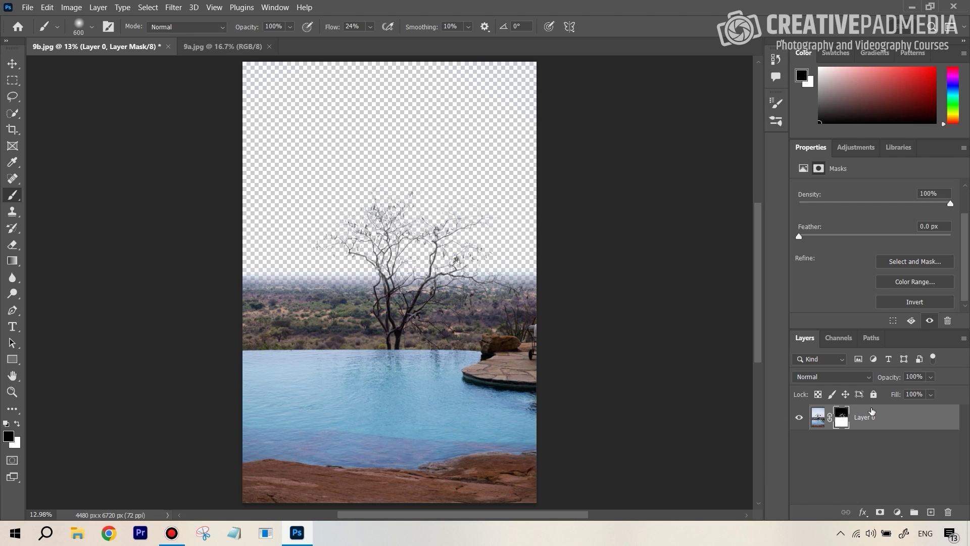
Float 9a.jpg in its own window, copy its cloudy sky into 9b.jpg as a new layer, and close 9a.jpg.
click(234, 49)
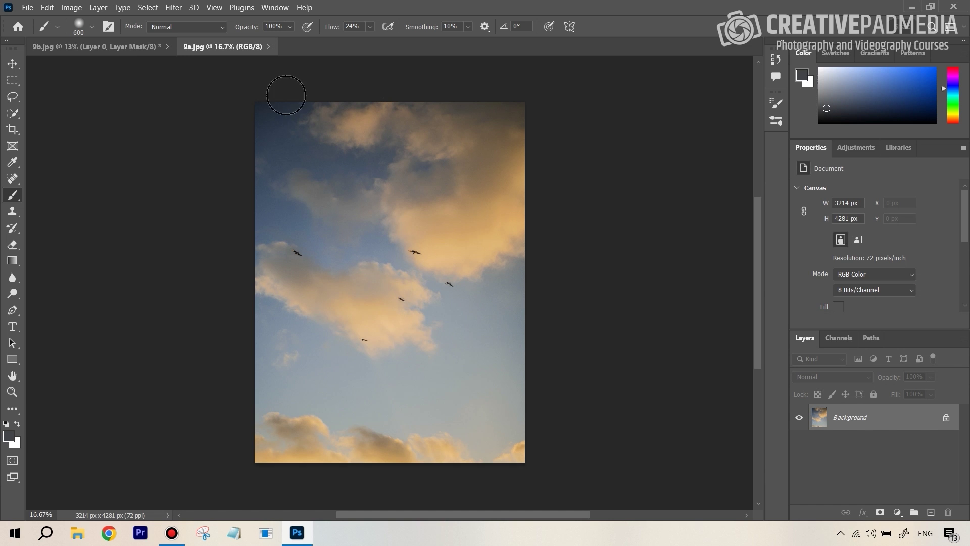
click(29, 8)
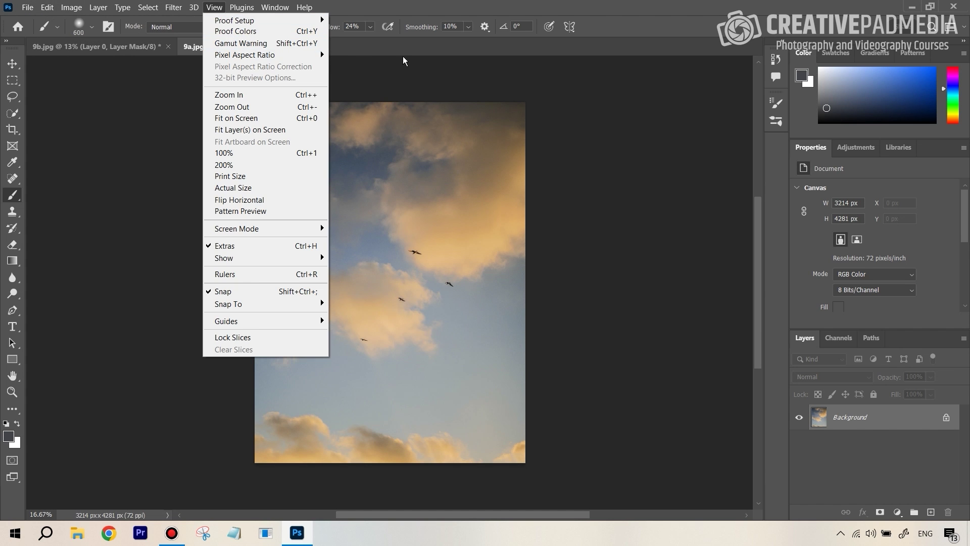
key(Escape)
key(v)
drag(240, 50, 162, 77)
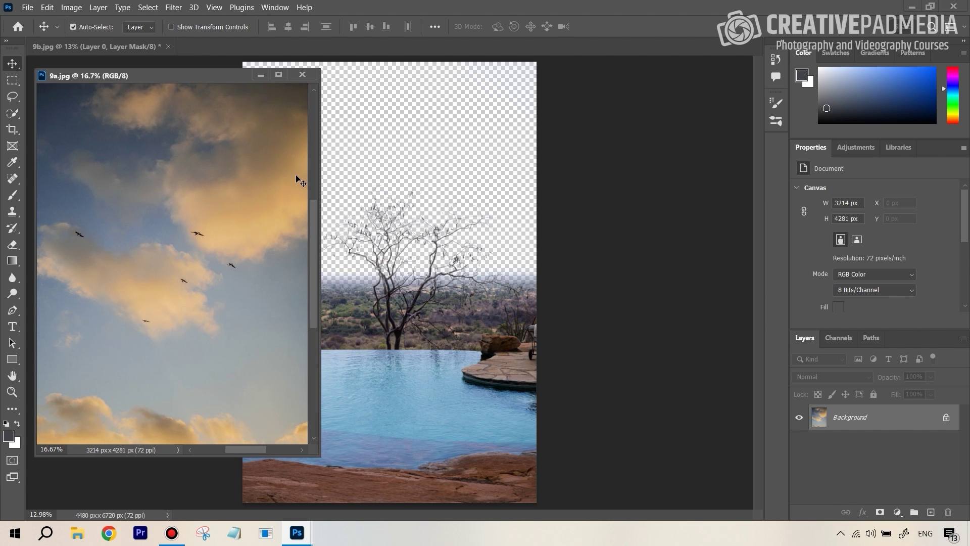
drag(297, 176, 316, 125)
click(303, 75)
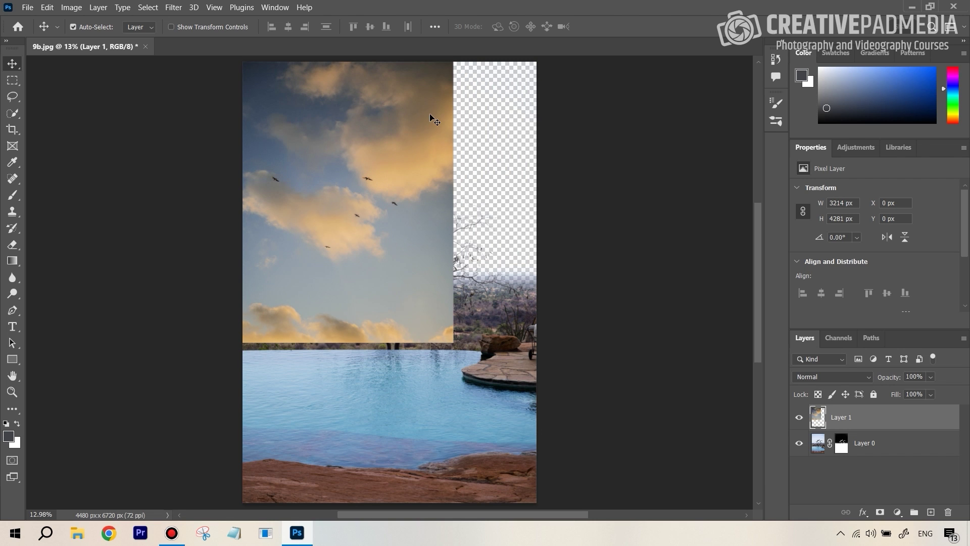
Scale the sky layer proportionally to about 4663 × 6212 px to span the canvas width, and move it below Layer 0.
key(ctrl)
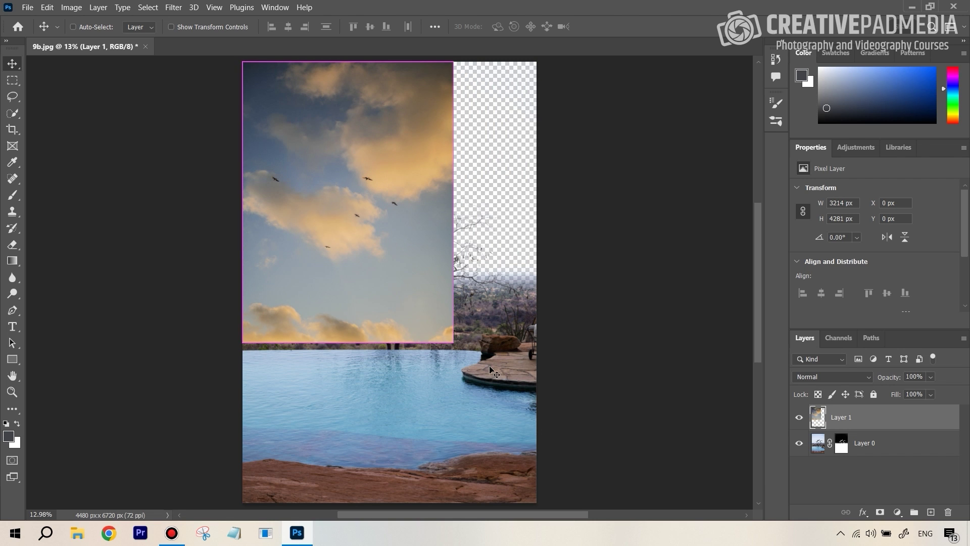
key(ctrl+t)
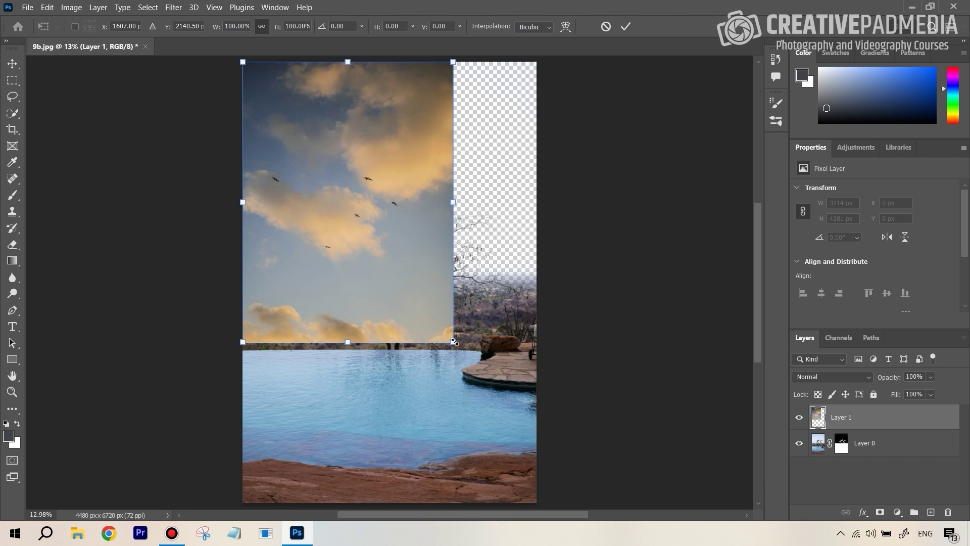
drag(454, 342, 552, 460)
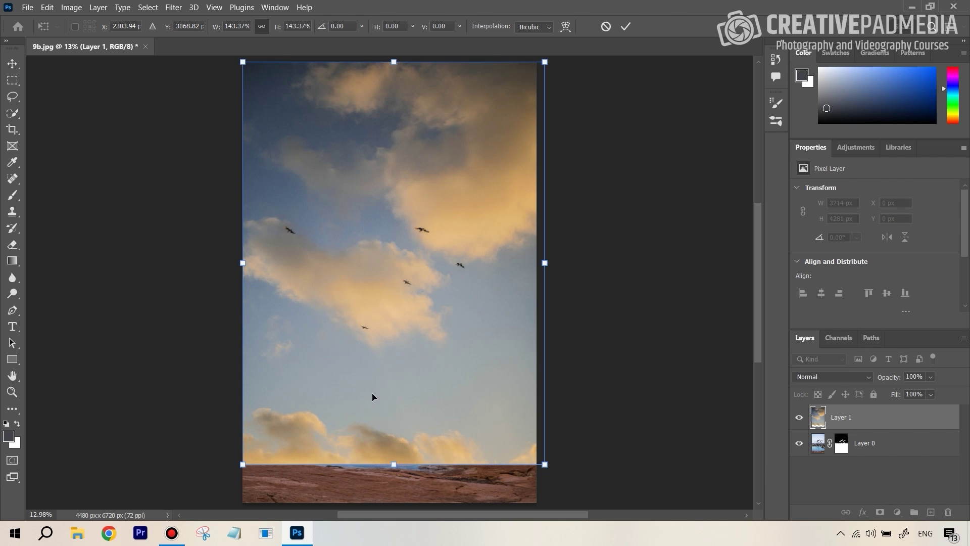
drag(548, 466, 553, 470)
key(Return)
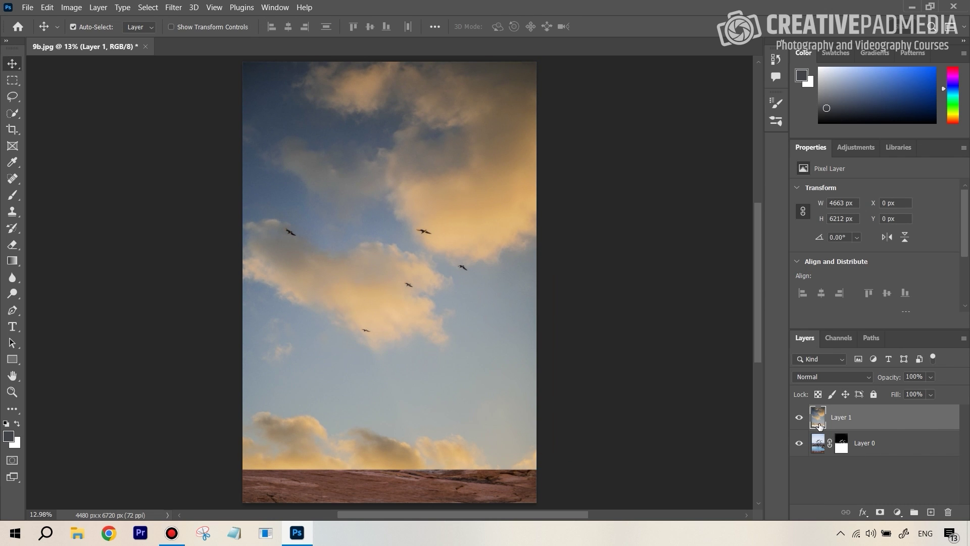
drag(822, 422, 823, 453)
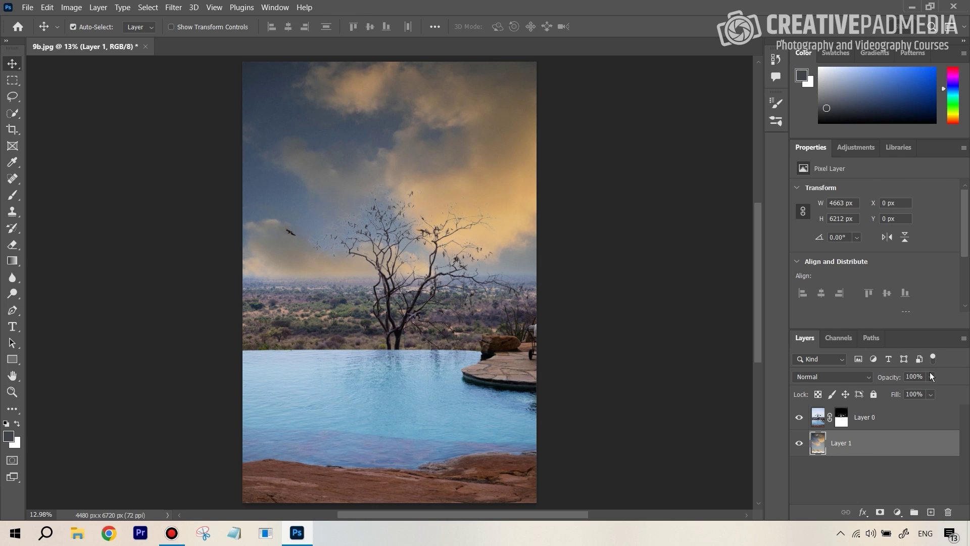
Try the sky layer at 40% and 60% opacity, and restore it to 100%.
drag(927, 379, 910, 389)
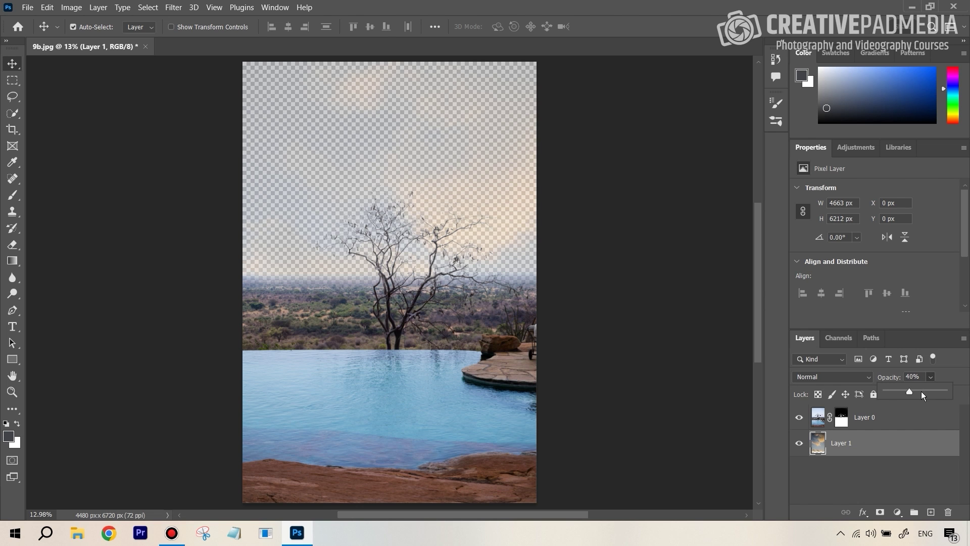
drag(922, 391, 928, 389)
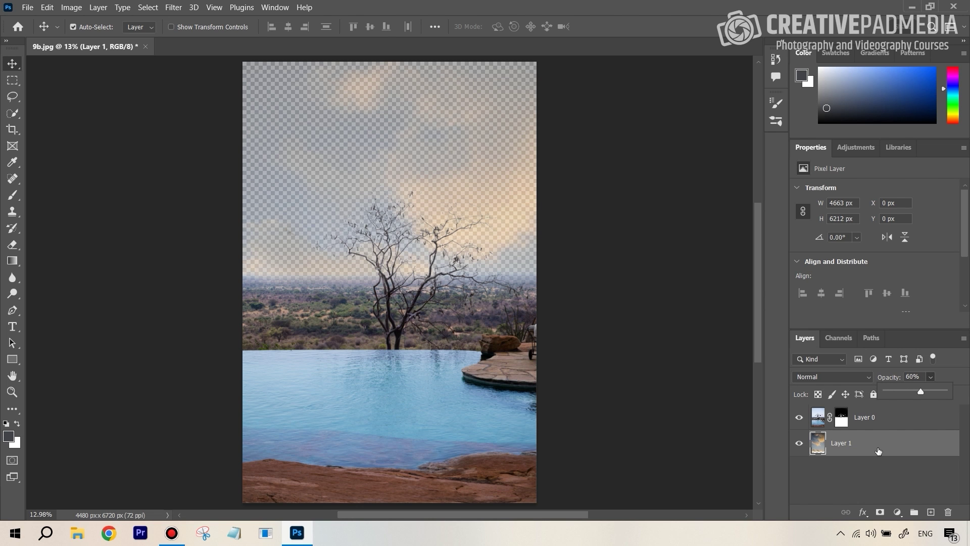
drag(922, 393, 950, 393)
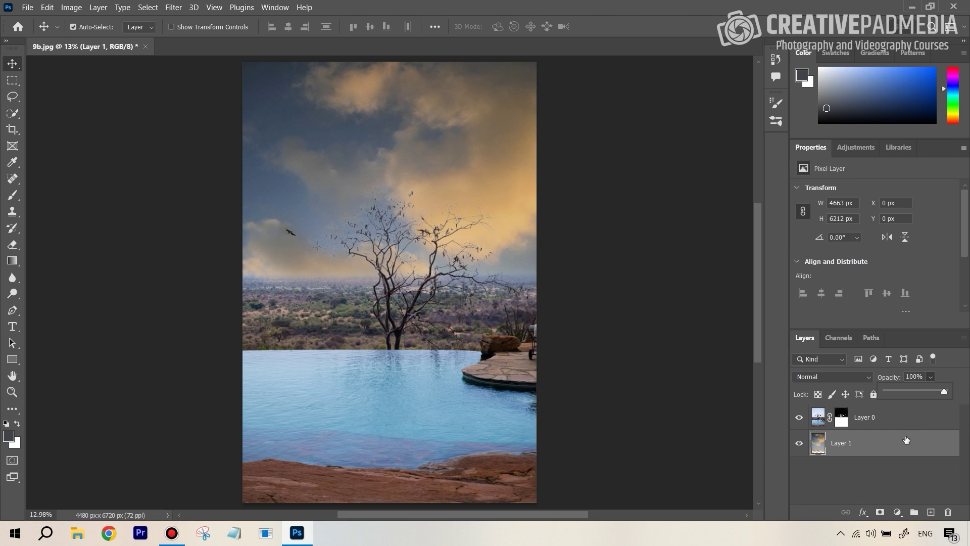
Duplicate the masked landscape layer, Layer 0, within 9b.jpg.
click(907, 425)
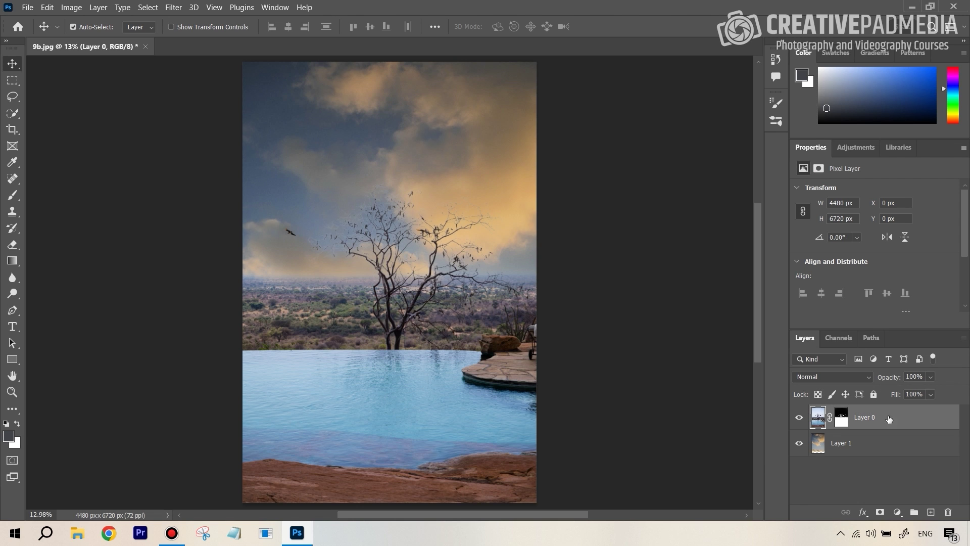
right_click(919, 422)
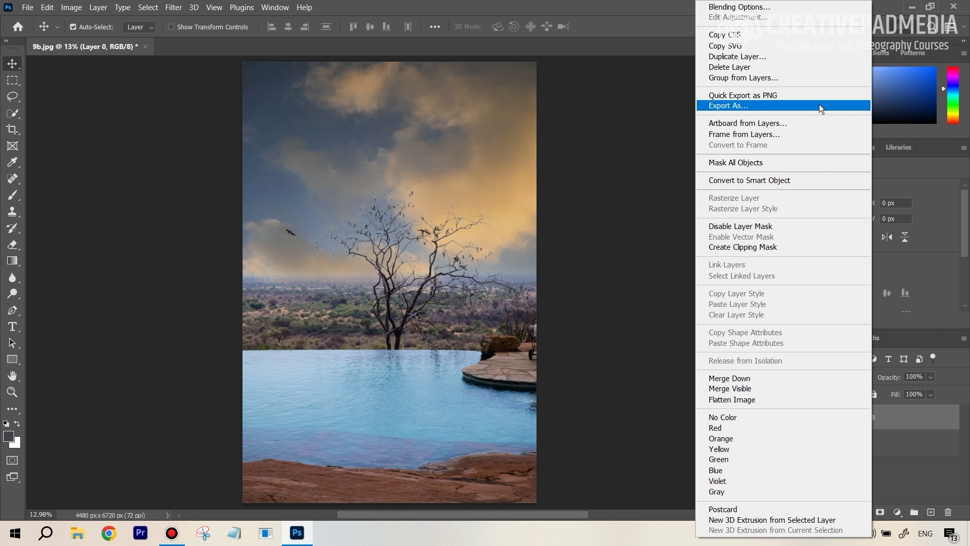
click(747, 56)
click(593, 141)
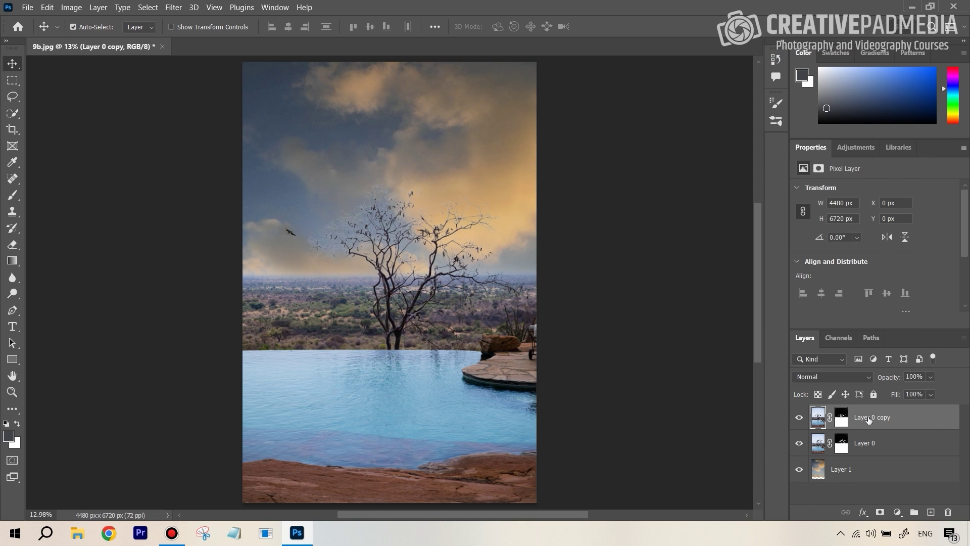
Move the duplicated landscape layer below the sky layer, Layer 1, and delete the duplicate's layer mask.
drag(879, 422, 862, 480)
click(841, 470)
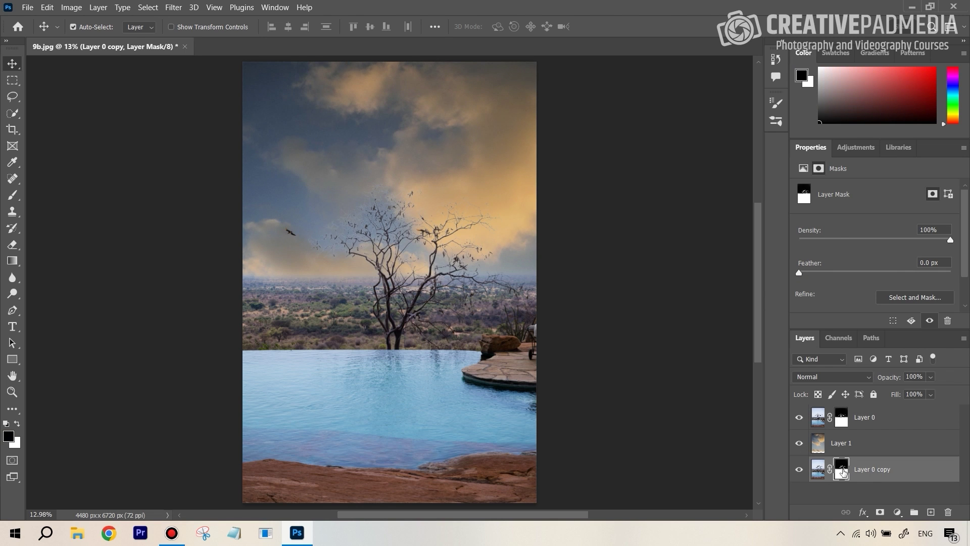
right_click(842, 473)
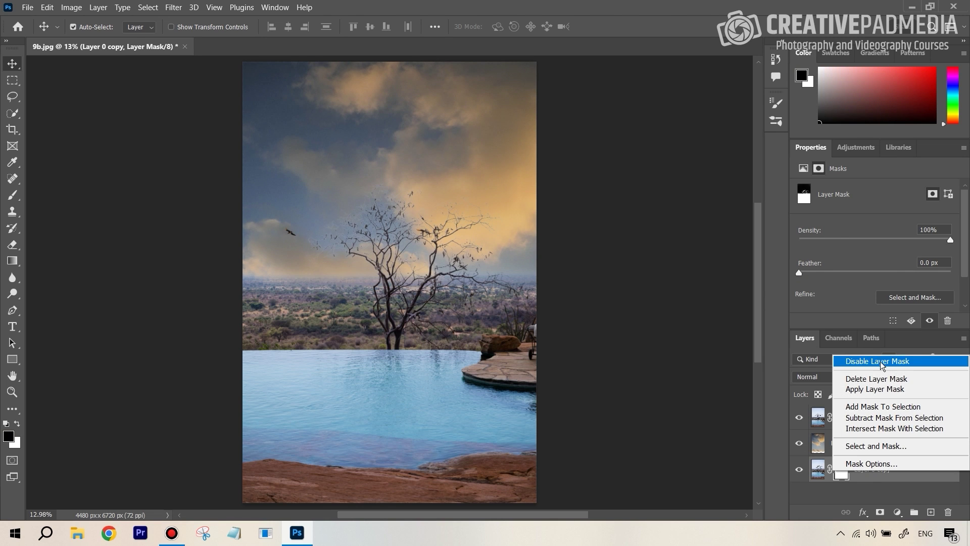
click(877, 378)
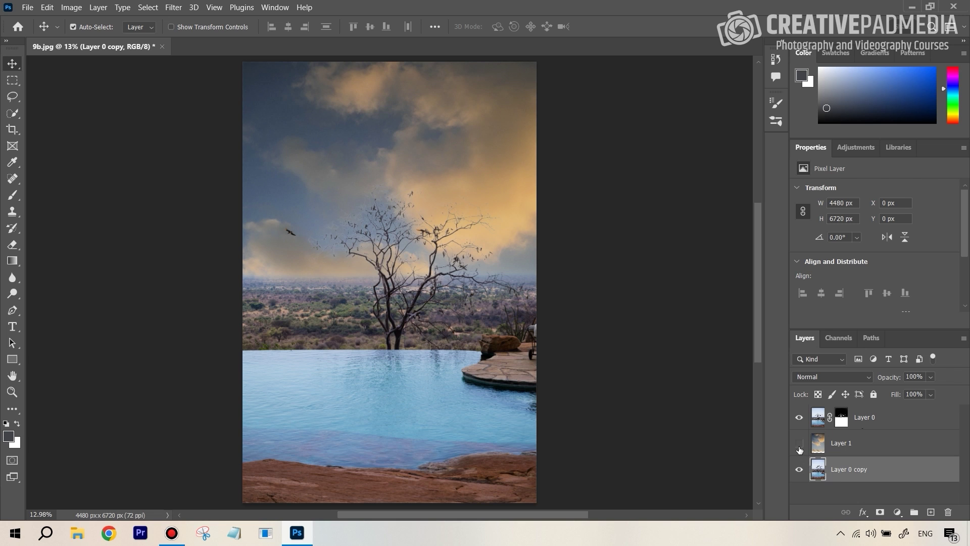
Toggle the sky layer's visibility to compare the original sky with the replacement.
click(799, 444)
click(799, 444)
click(799, 444)
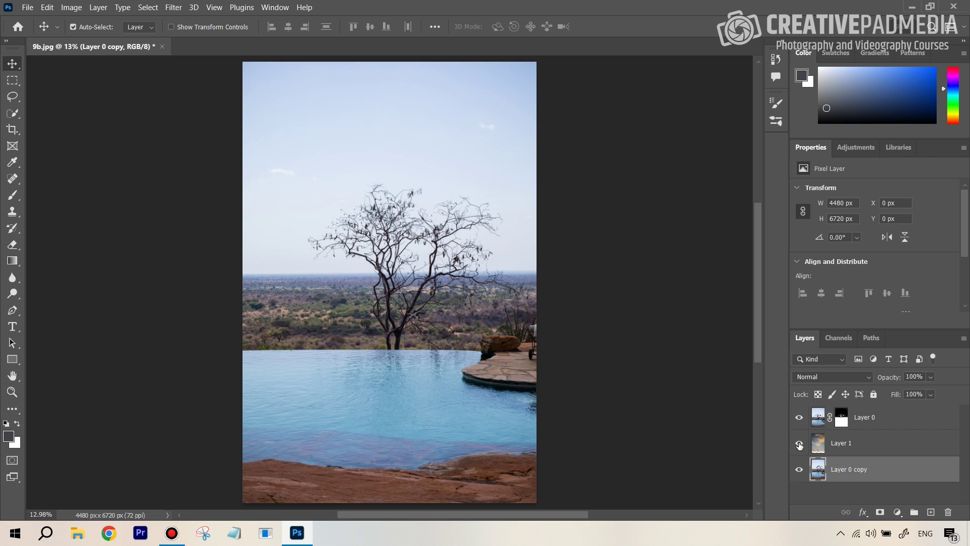
click(799, 444)
Lower the opacity of the sky layer, Layer 1, to about 68%.
click(858, 443)
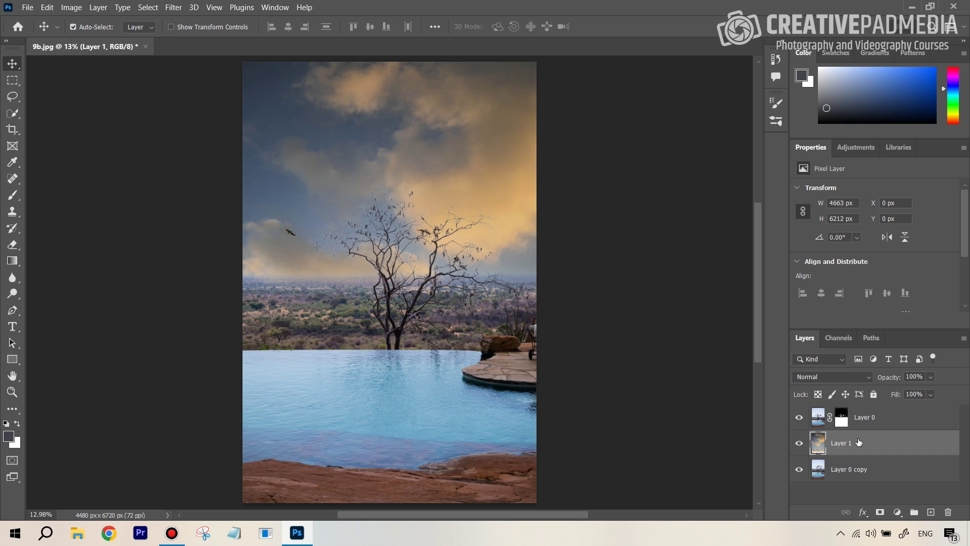
click(930, 377)
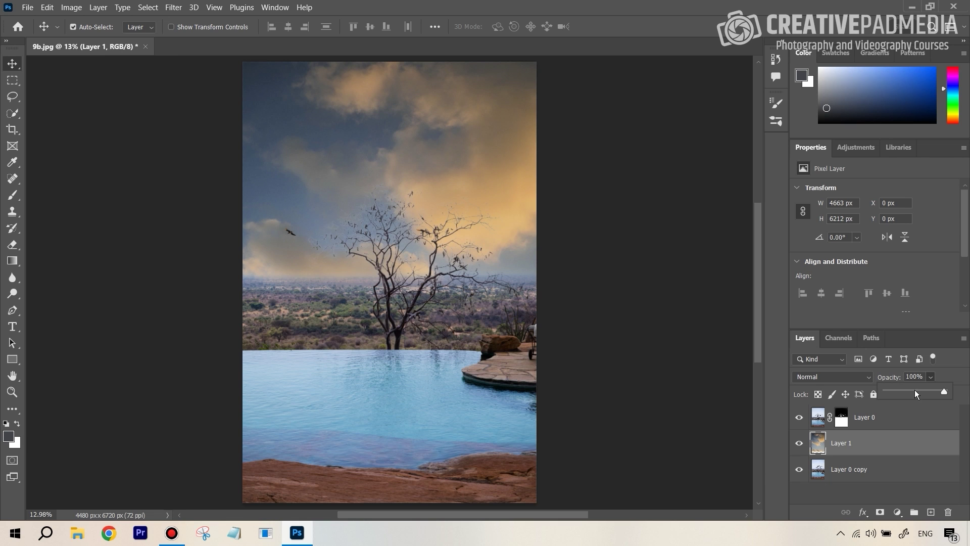
click(930, 378)
click(930, 379)
drag(917, 390, 928, 390)
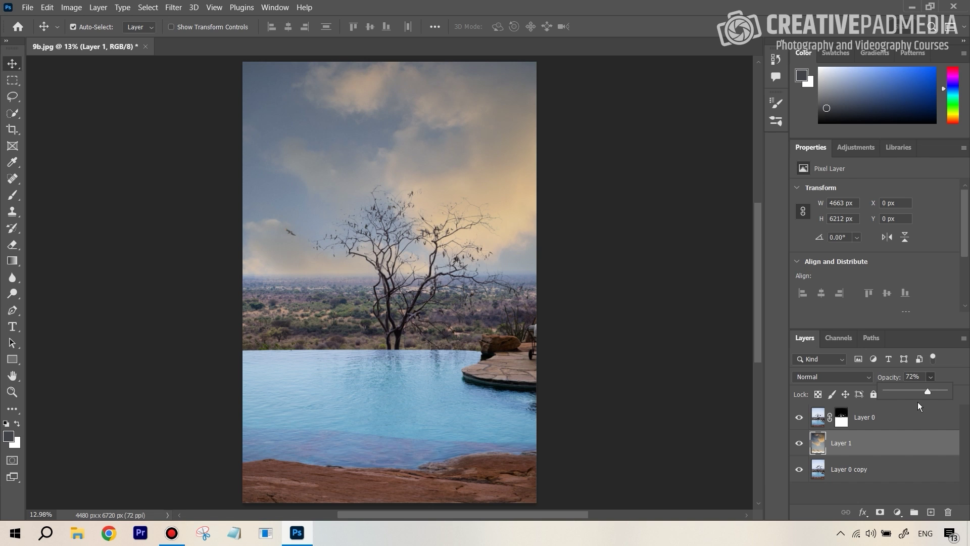
drag(918, 392, 927, 391)
Examine Layer 0's mask on its own in the canvas, and return to the normal image view.
click(884, 419)
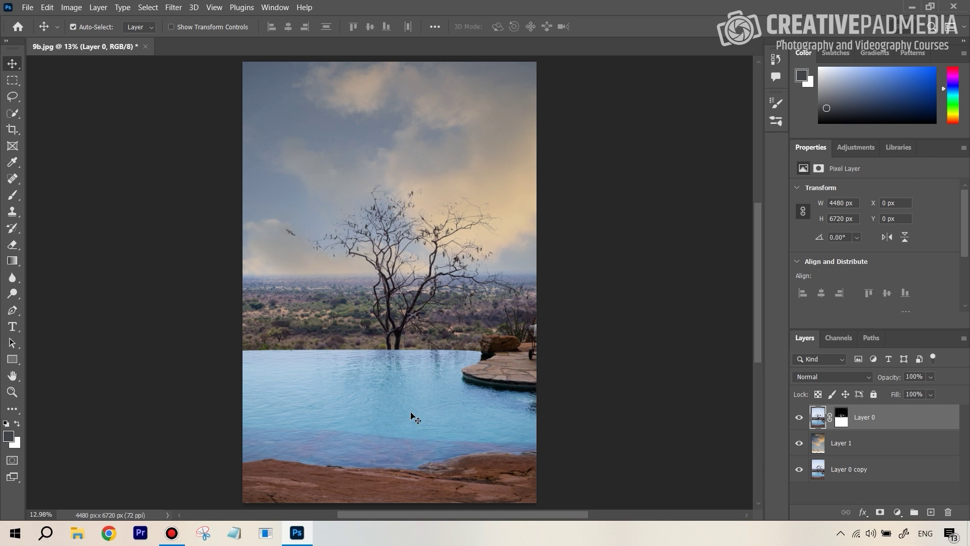
key(d)
click(840, 415)
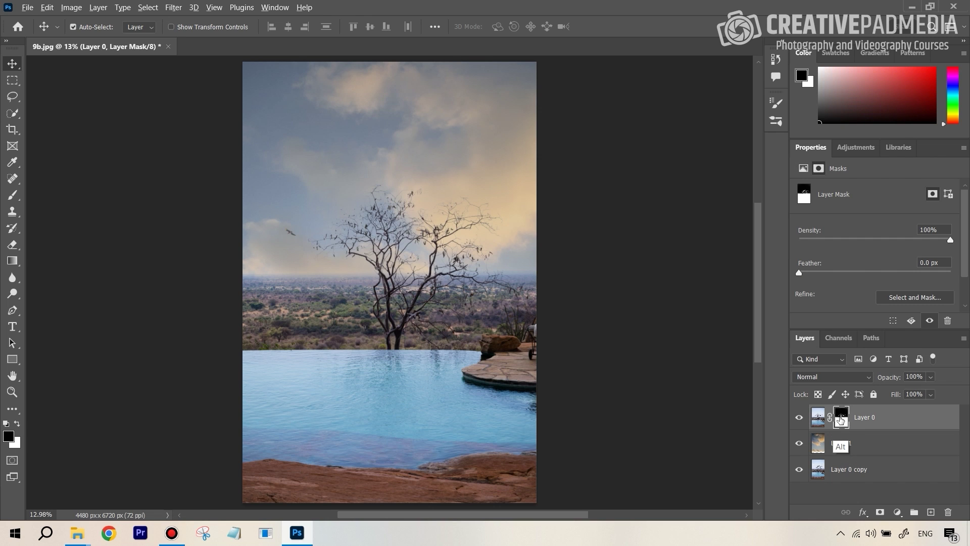
alt+click(842, 420)
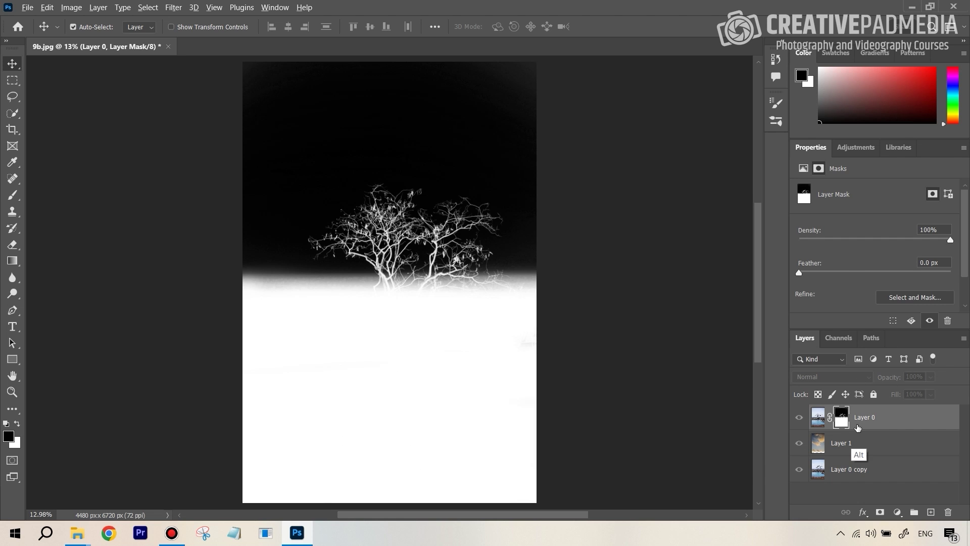
alt+click(841, 423)
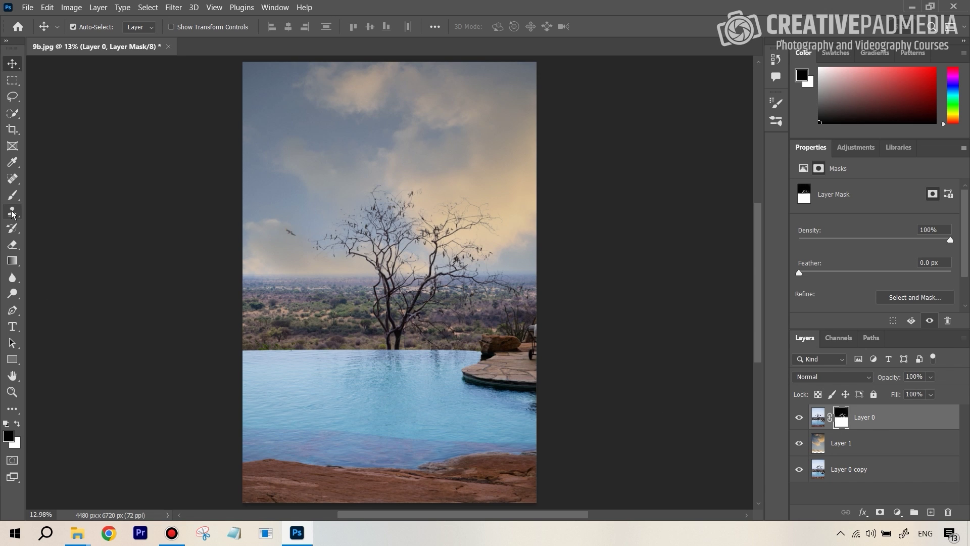
Set up the soft round Brush tool with 9% flow for painting black on Layer 0's mask.
click(13, 194)
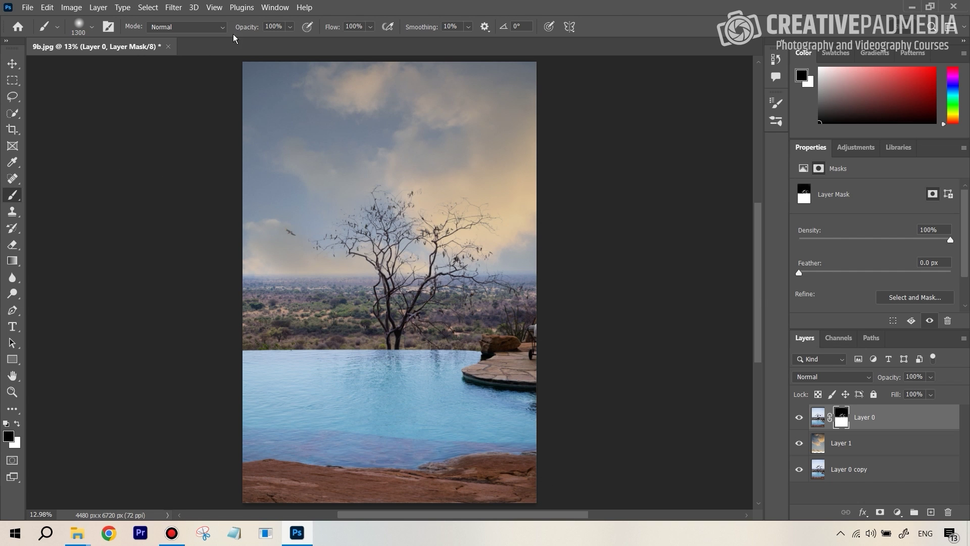
click(371, 28)
drag(345, 40, 332, 45)
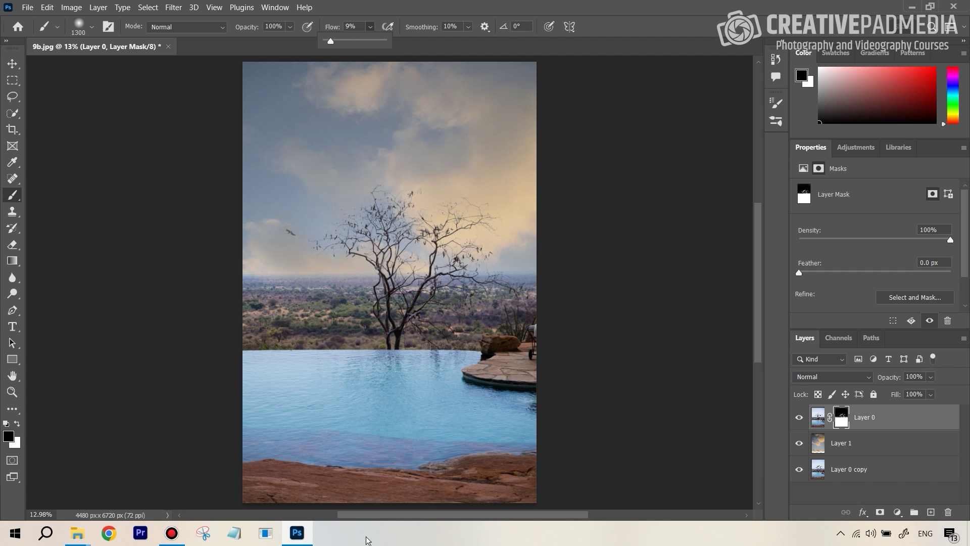
key(z)
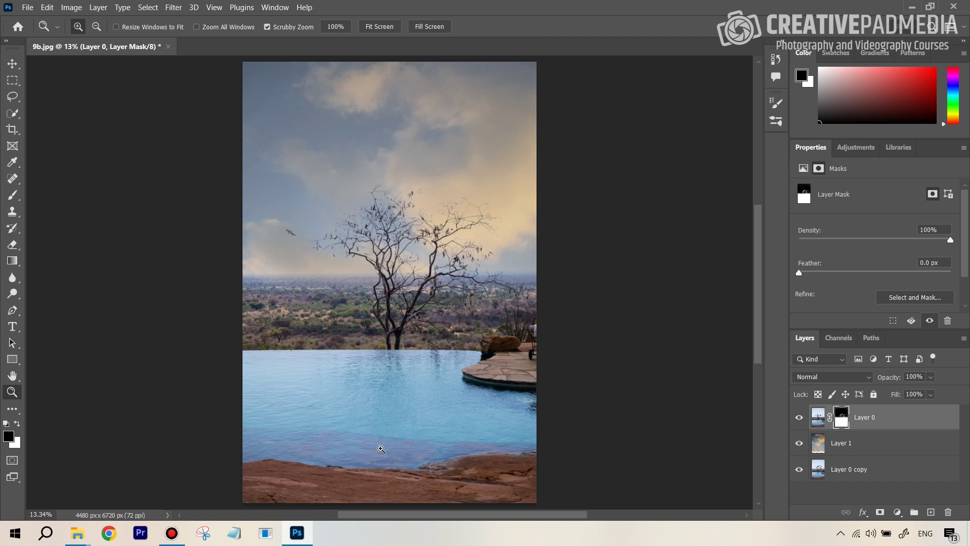
drag(381, 449, 404, 448)
key(b)
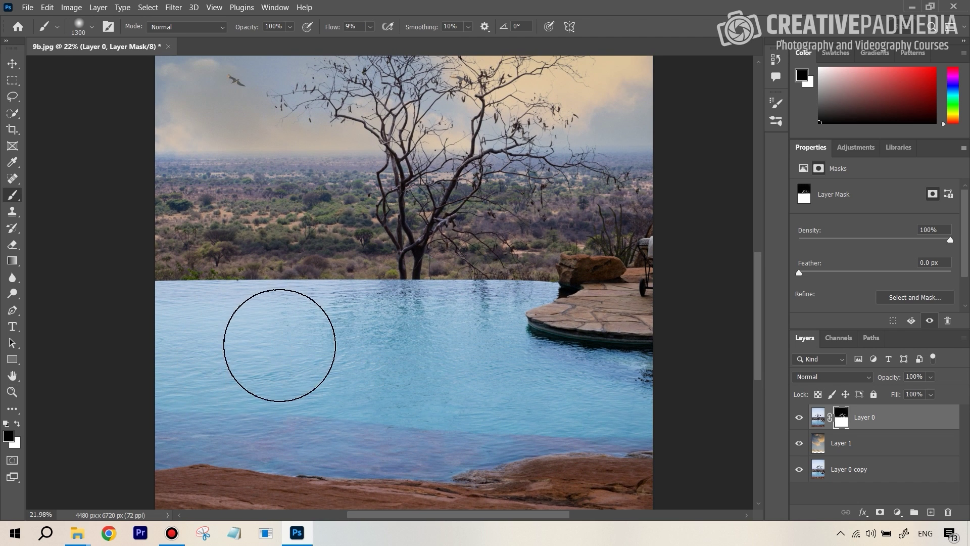
click(92, 28)
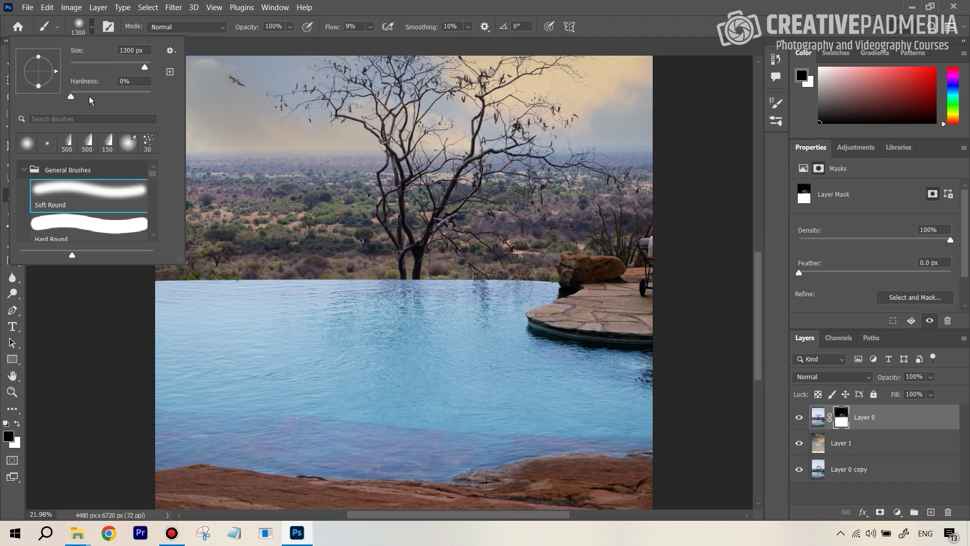
click(215, 48)
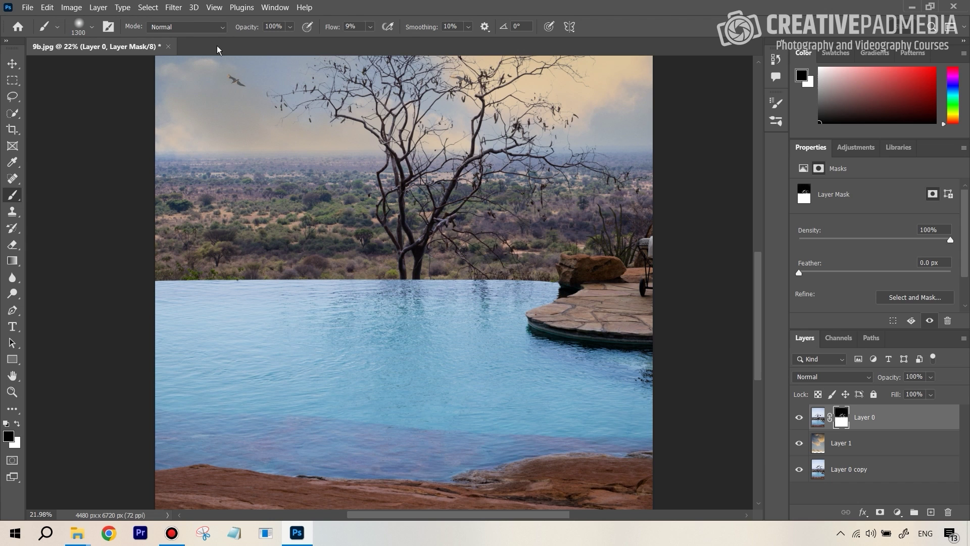
Brush black over the pool on Layer 0's mask to let the clouds show faintly in the water.
mouse_move(471, 334)
mouse_down()
mouse_move(336, 383)
mouse_move(409, 372)
mouse_move(423, 383)
mouse_move(429, 363)
mouse_move(301, 377)
mouse_move(256, 368)
mouse_move(243, 381)
mouse_move(333, 322)
mouse_move(508, 354)
mouse_move(422, 418)
mouse_move(524, 379)
mouse_move(236, 389)
mouse_move(394, 335)
mouse_move(433, 347)
mouse_move(340, 362)
mouse_move(508, 331)
mouse_move(303, 362)
mouse_move(392, 405)
mouse_move(438, 259)
mouse_move(480, 359)
mouse_move(433, 375)
mouse_move(335, 134)
mouse_move(430, 227)
mouse_move(476, 291)
mouse_up()
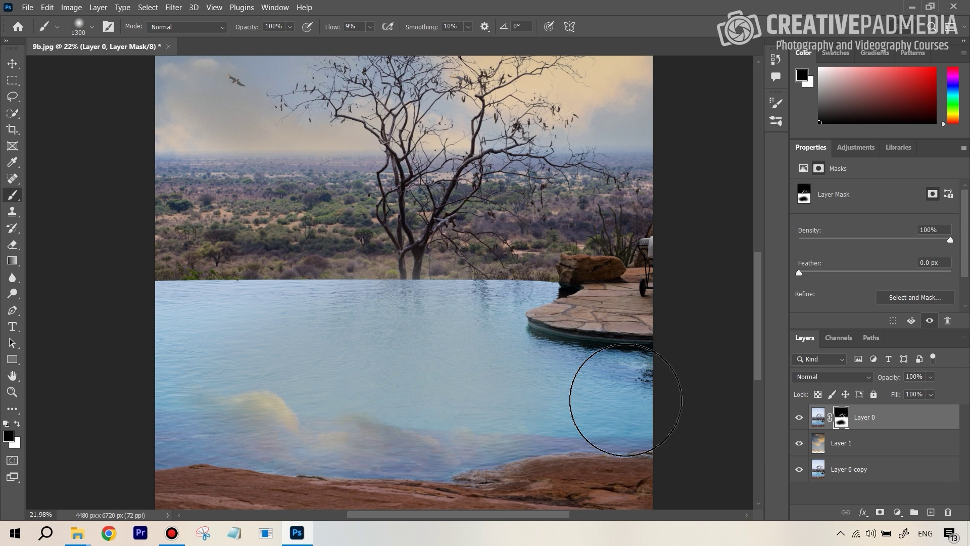
key(ctrl+minus)
key(ctrl+minus)
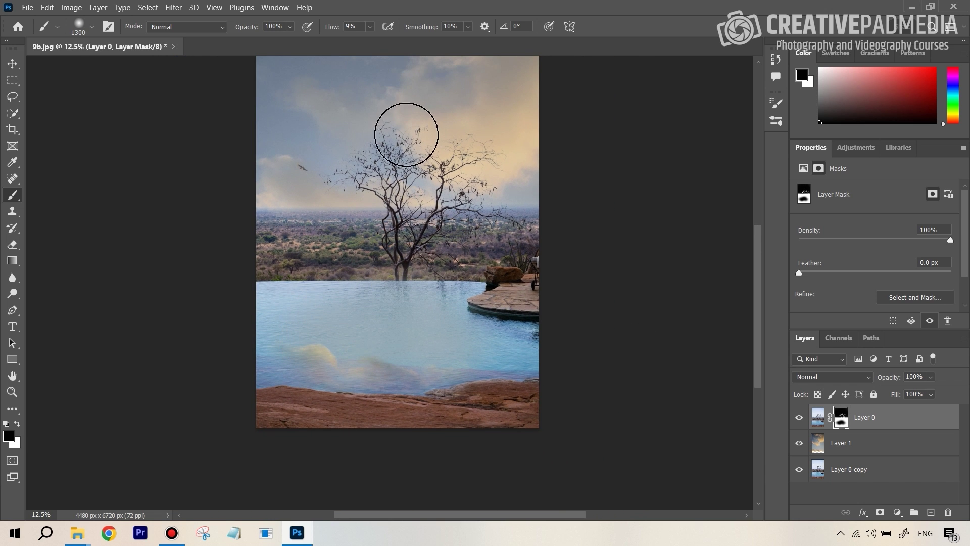
drag(393, 177, 418, 130)
Hide Layer 0, try the sky layer at 100% opacity, and restore its 68% opacity and Layer 0's visibility.
click(799, 418)
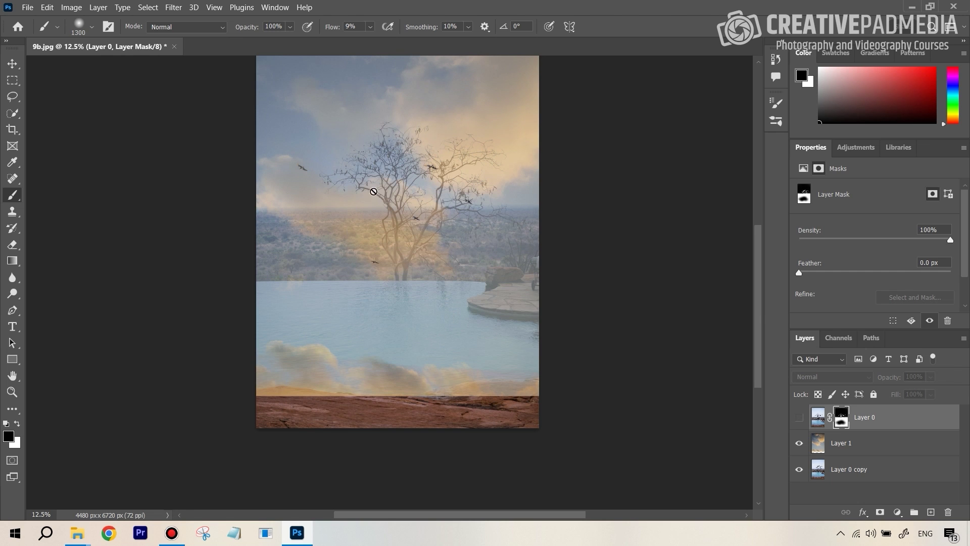
click(849, 455)
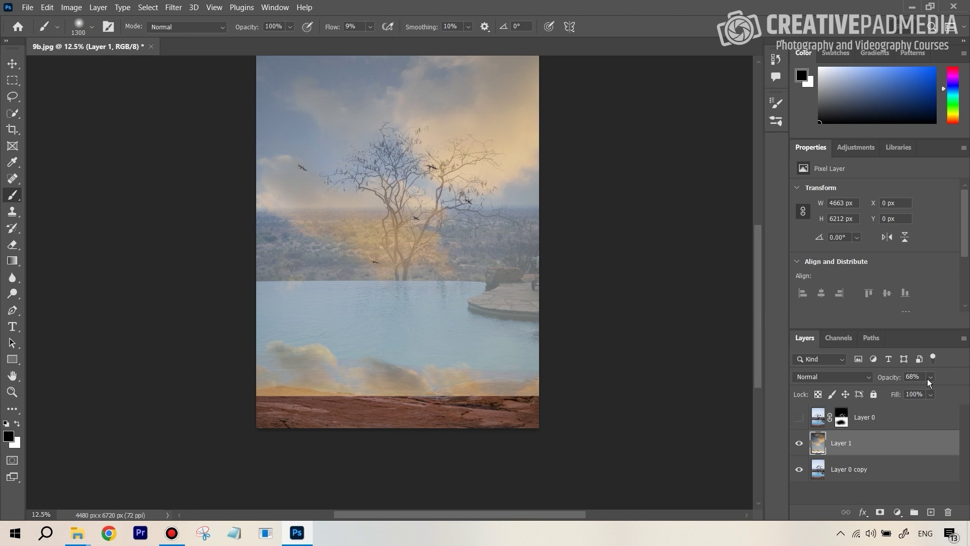
click(930, 377)
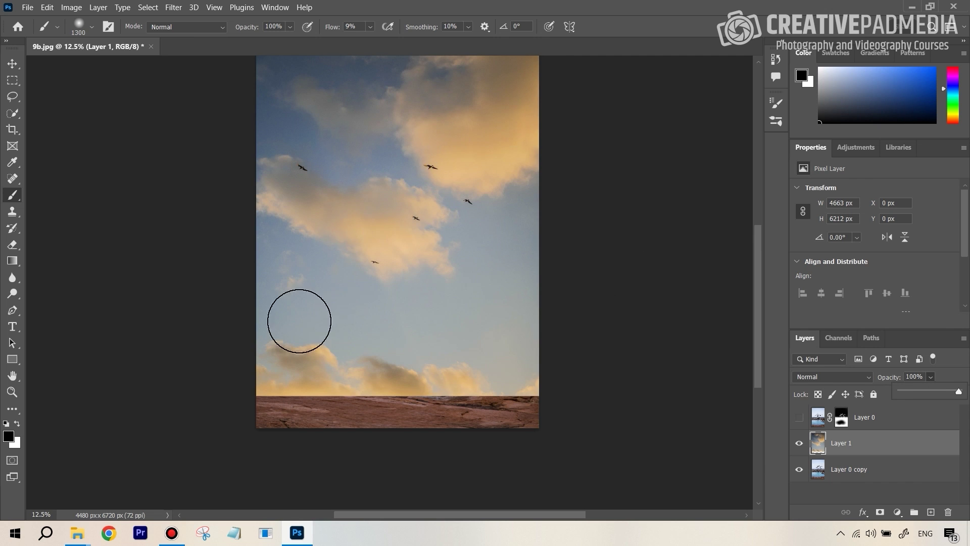
text(68)
key(Return)
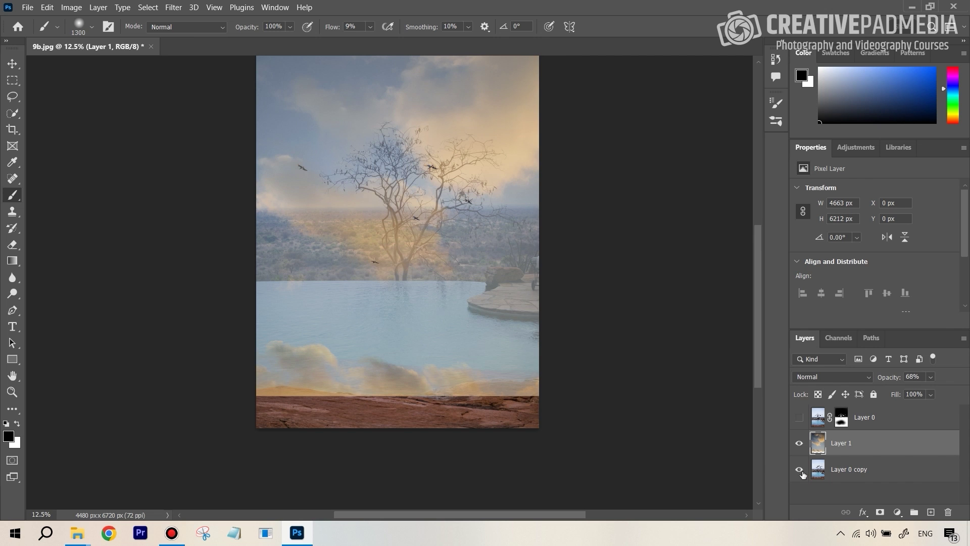
click(798, 421)
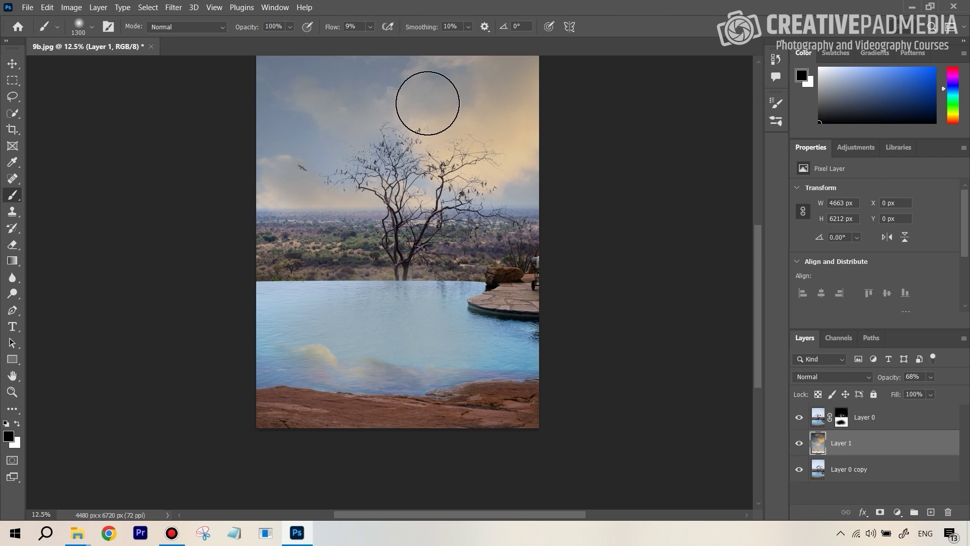
Undo the brush strokes painted over the pool on Layer 0's mask, keeping all layers visible.
key(ctrl+0)
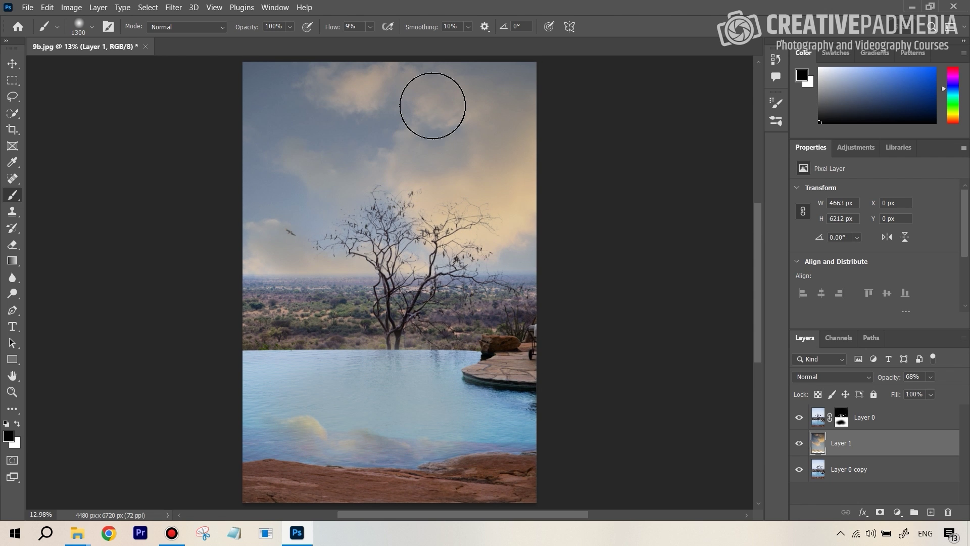
click(798, 417)
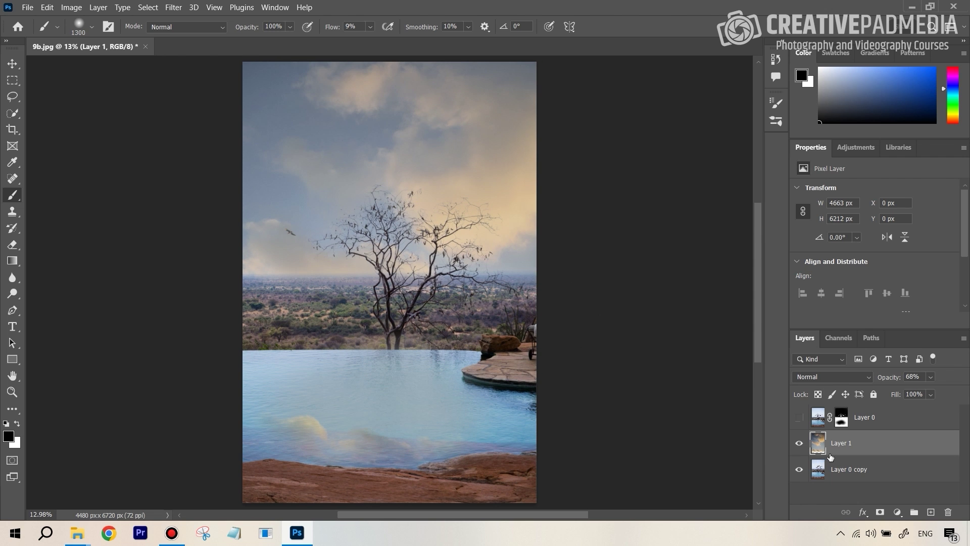
click(799, 417)
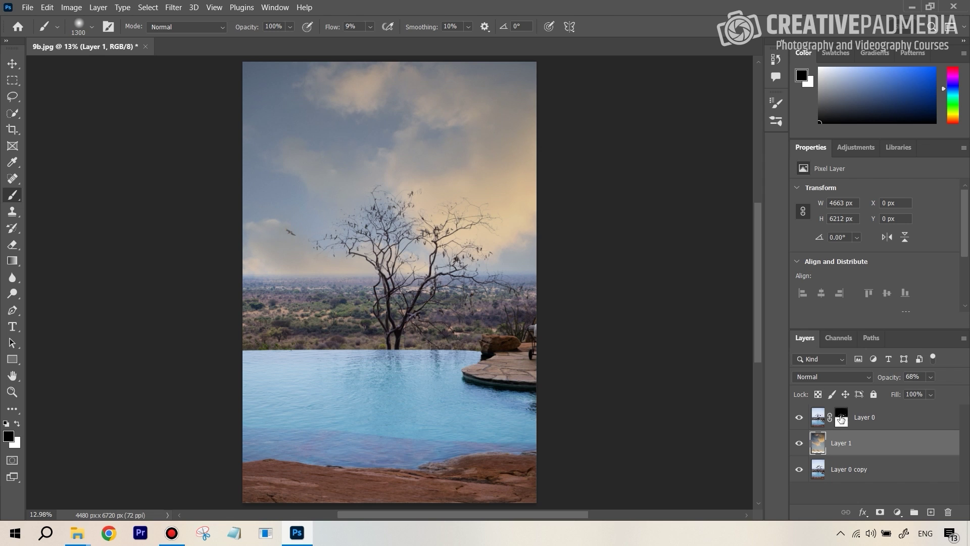
Load Layer 0's mask as a selection and invert it to select the sky area.
click(843, 422)
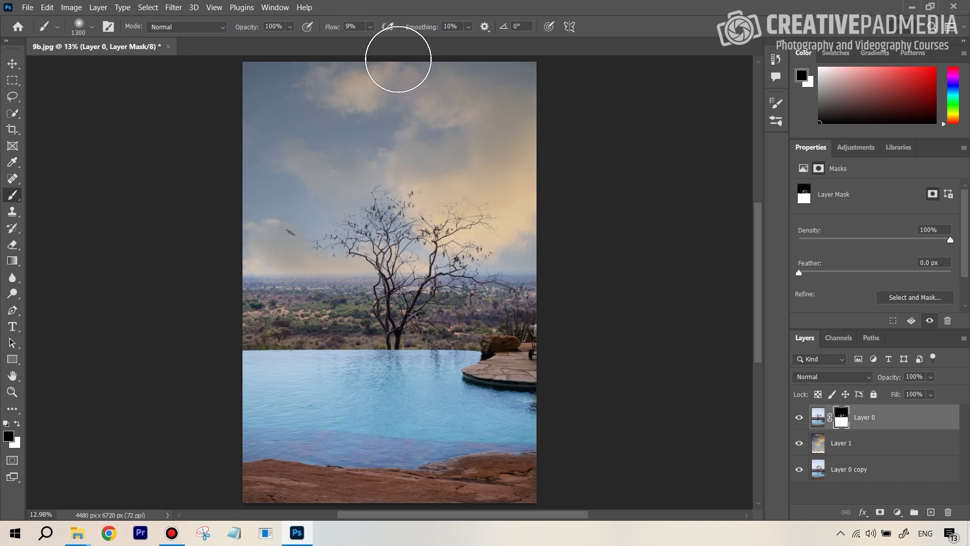
ctrl+click(842, 419)
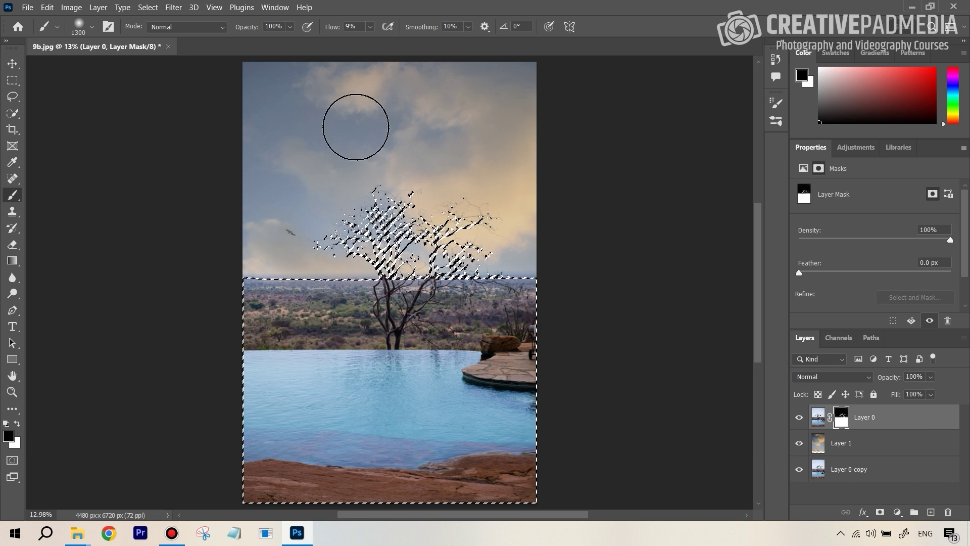
click(148, 7)
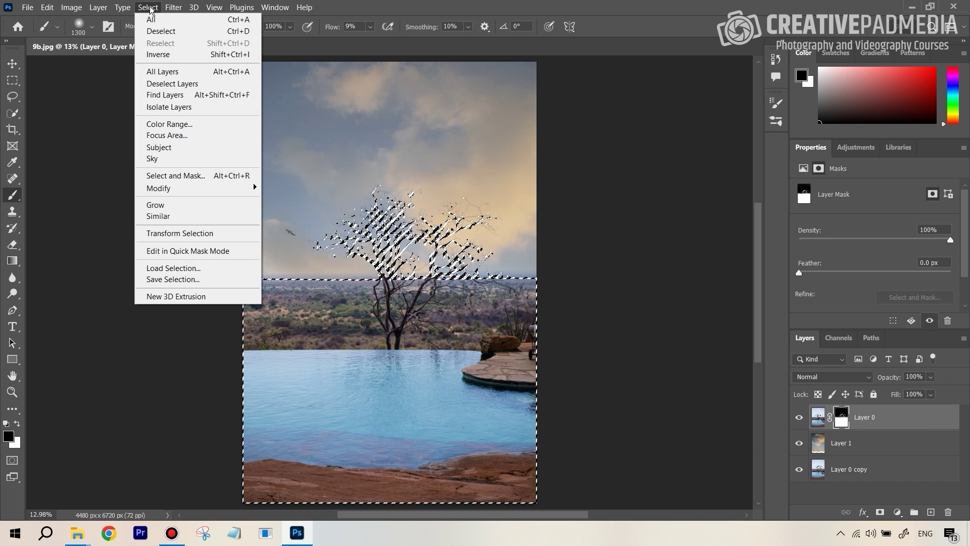
click(163, 54)
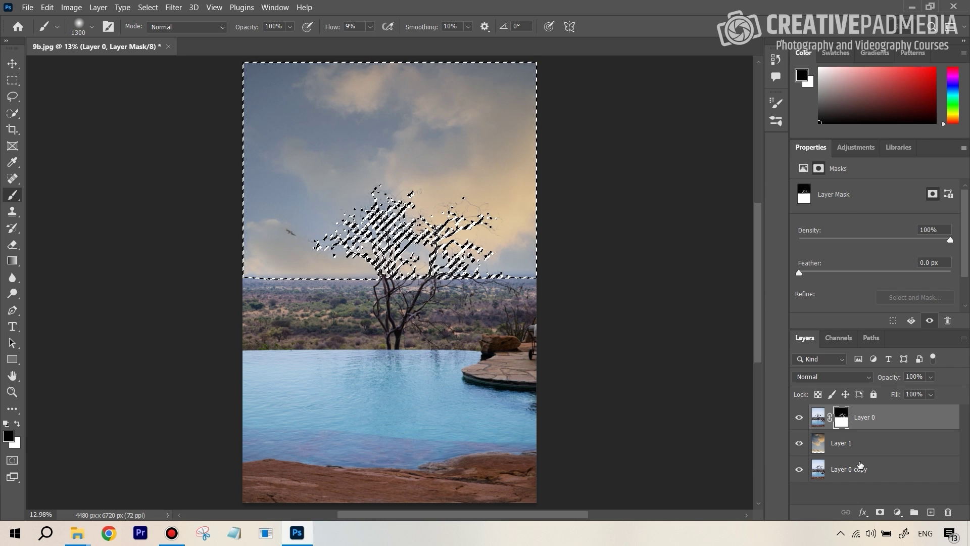
Copy the selected sky area of Layer 1 onto a new layer and align it with the canvas's upper edge.
click(837, 448)
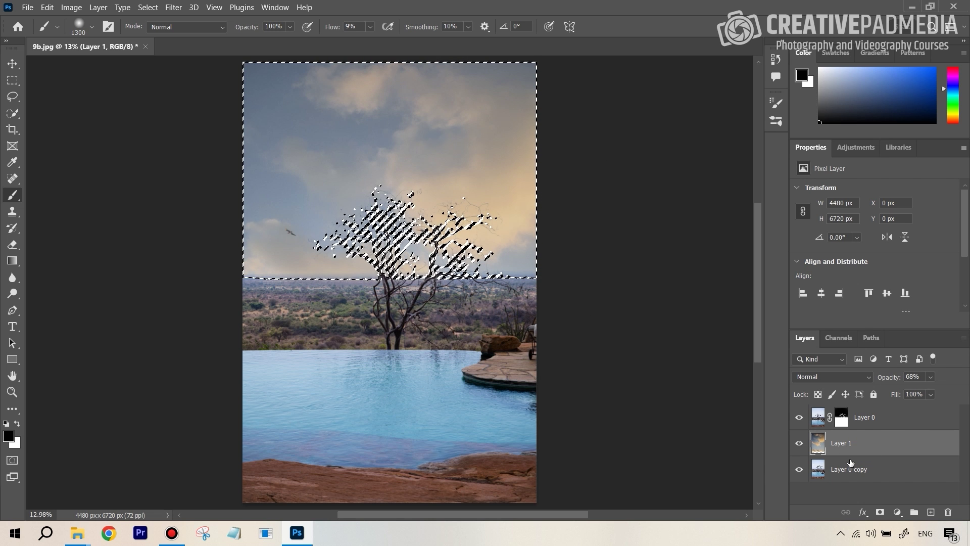
key(ctrl+j)
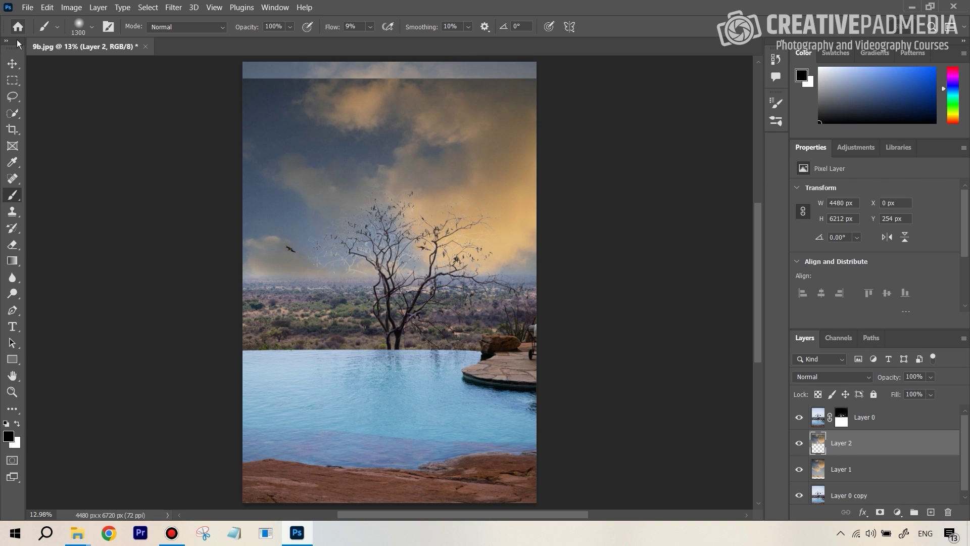
click(15, 69)
right_click(402, 129)
click(414, 132)
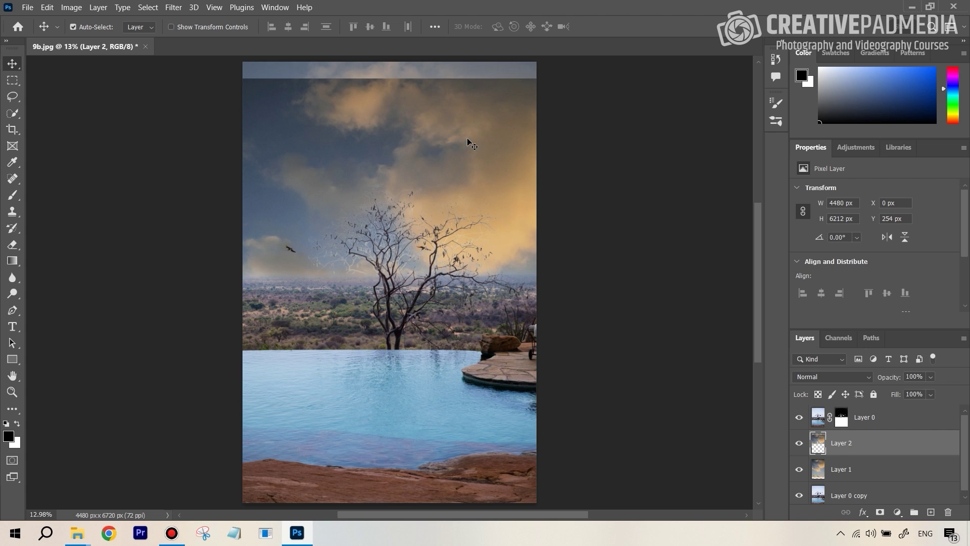
drag(468, 143, 469, 123)
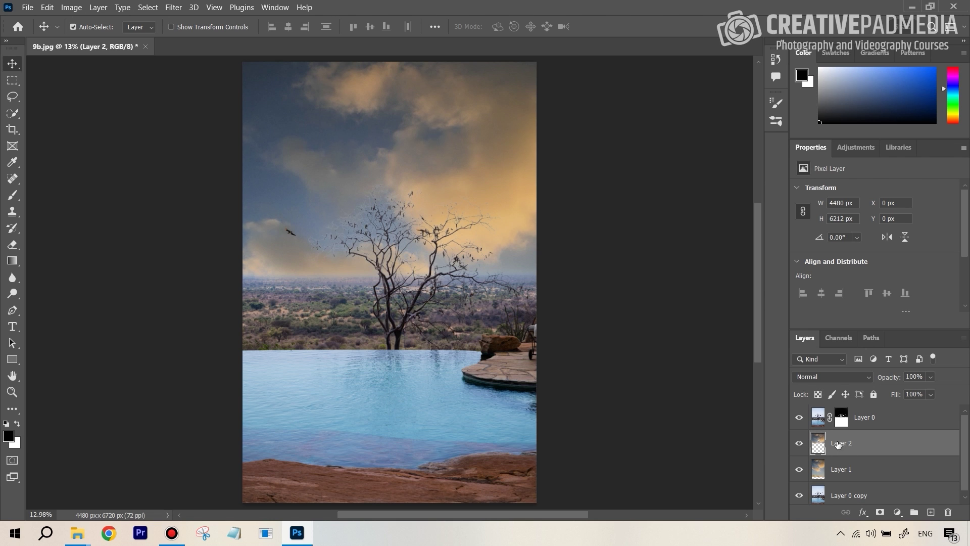
Flip Layer 2 vertically and move it down so the mirrored sky lies over the pool area.
click(47, 8)
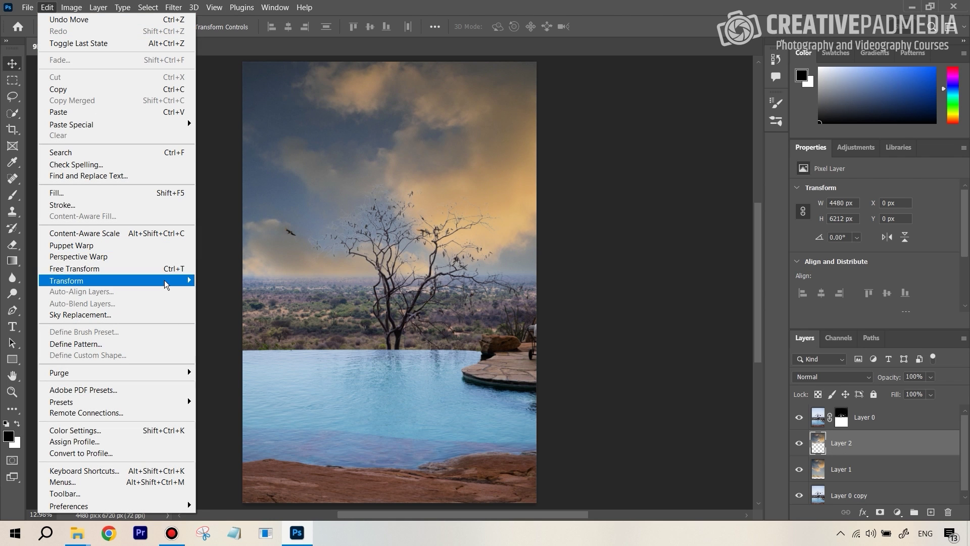
mouse_move(165, 281)
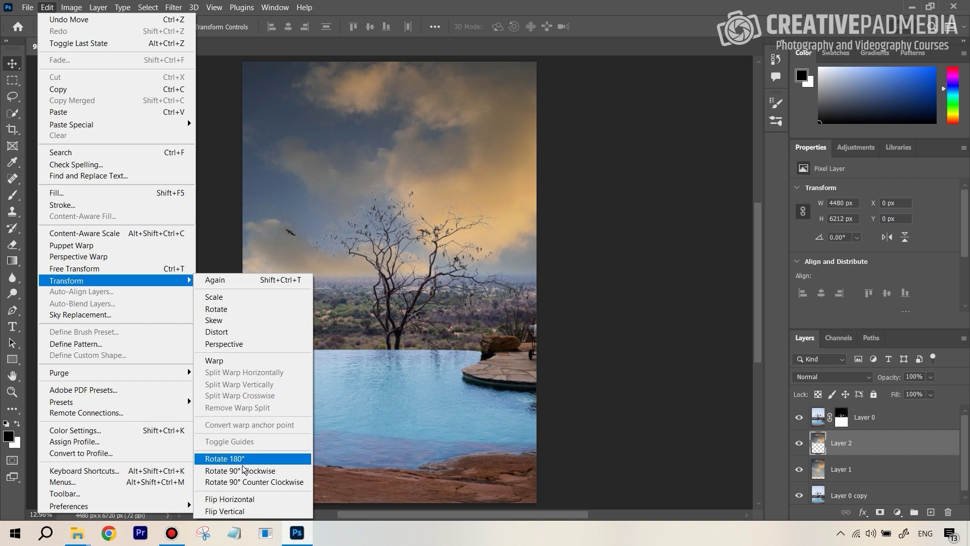
click(236, 512)
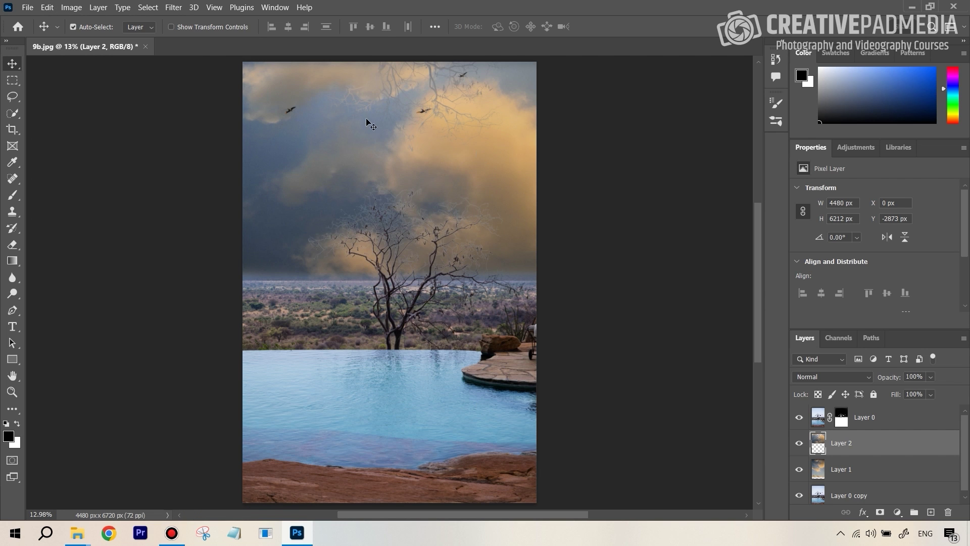
drag(445, 154, 441, 337)
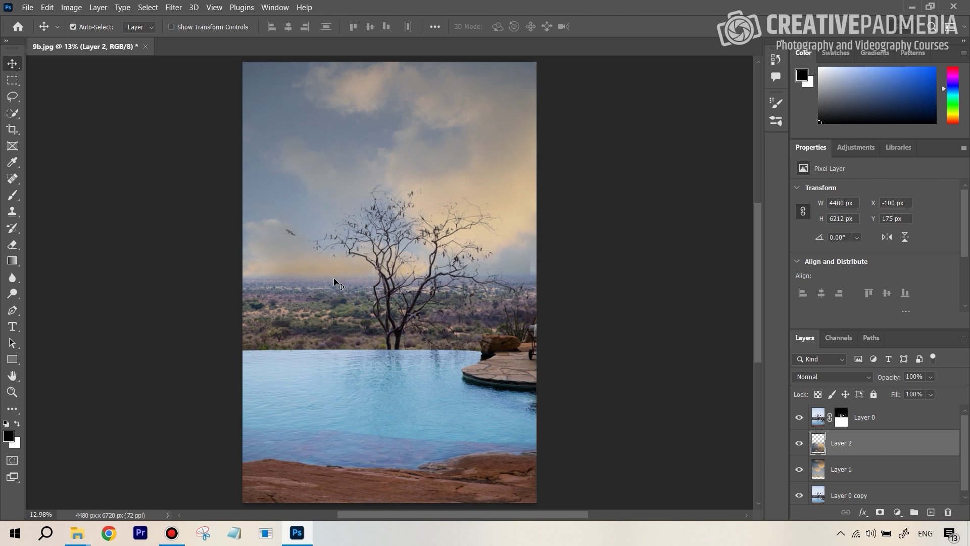
Undo the accidental move of Layer 0, and reposition Layer 2 flush with the canvas sides at X 0 px and Y 914 px.
drag(334, 285, 331, 288)
key(ctrl+z)
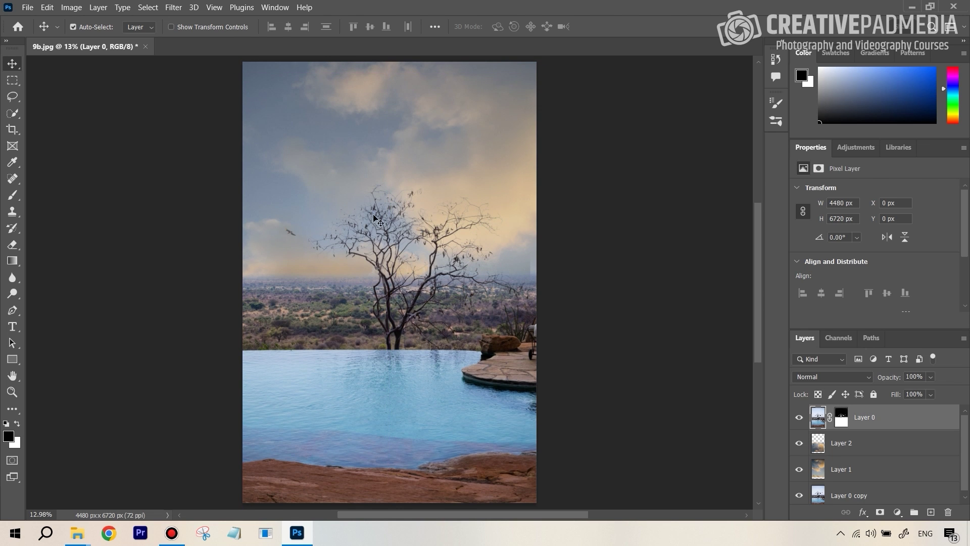
click(888, 452)
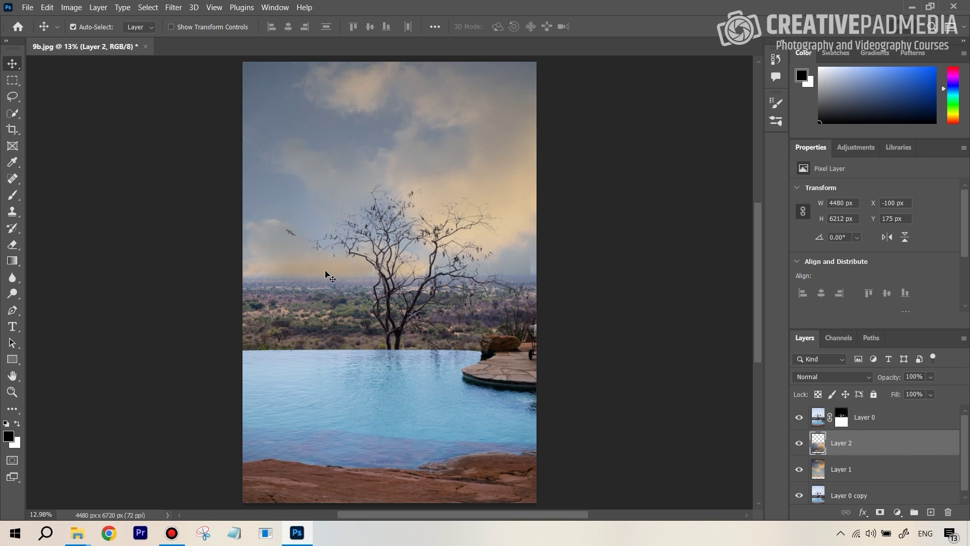
key(ctrl)
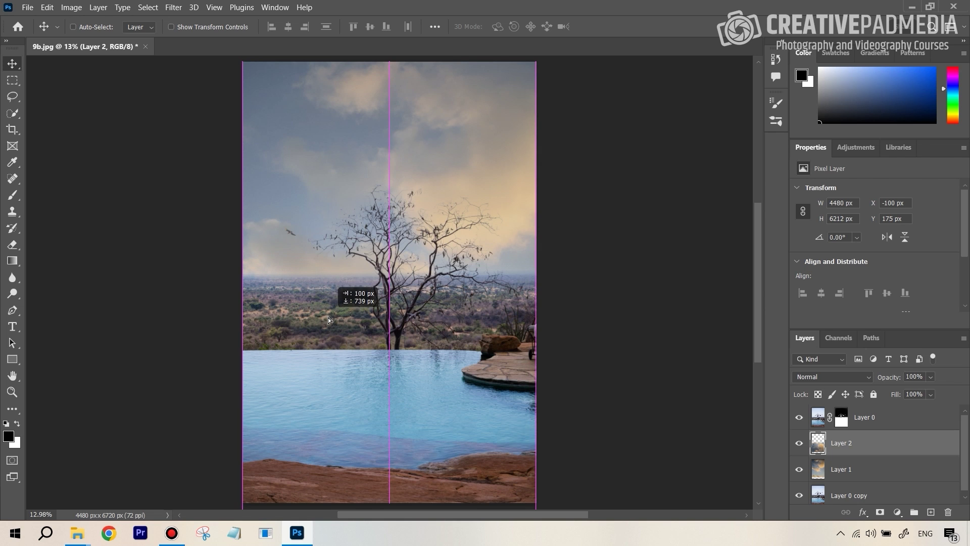
drag(329, 314, 349, 329)
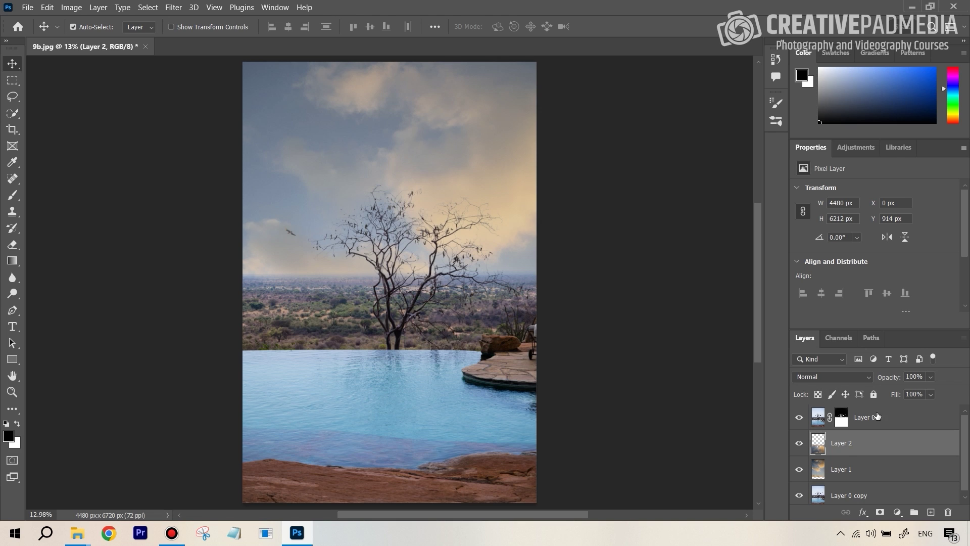
Paint black over the pool on Layer 0's mask with a soft 1300 px brush at 9% flow to reveal the sky reflection.
click(842, 418)
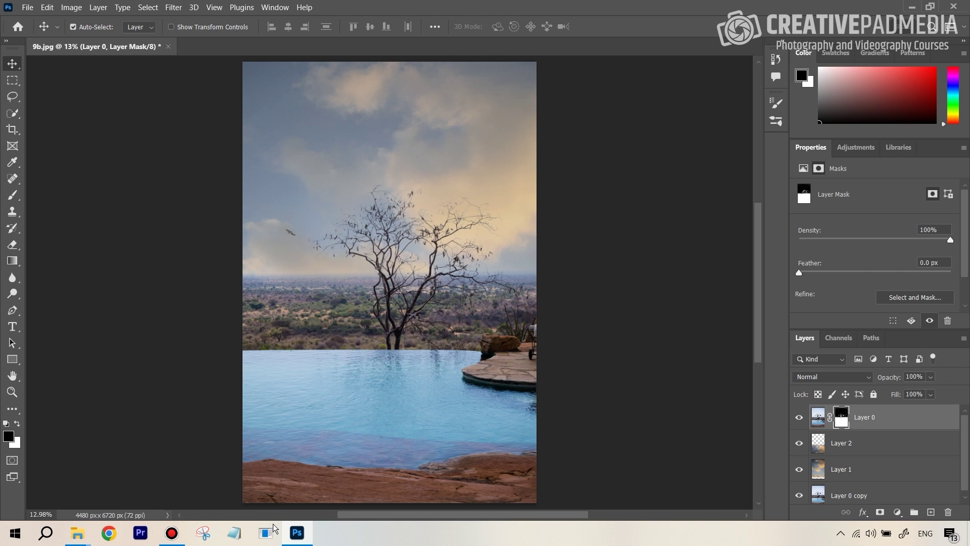
click(13, 195)
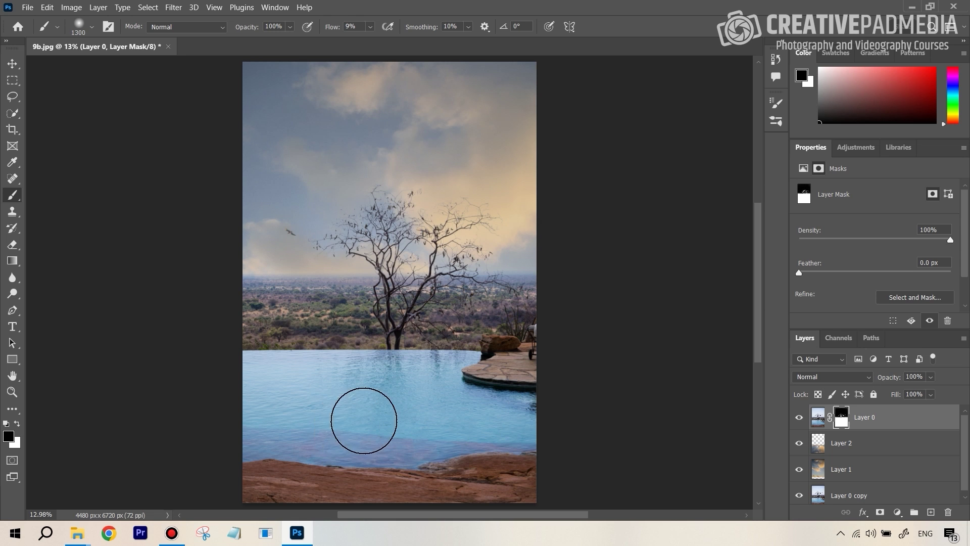
mouse_move(364, 421)
mouse_down()
mouse_move(412, 386)
mouse_move(379, 403)
mouse_move(422, 399)
mouse_move(384, 412)
mouse_up()
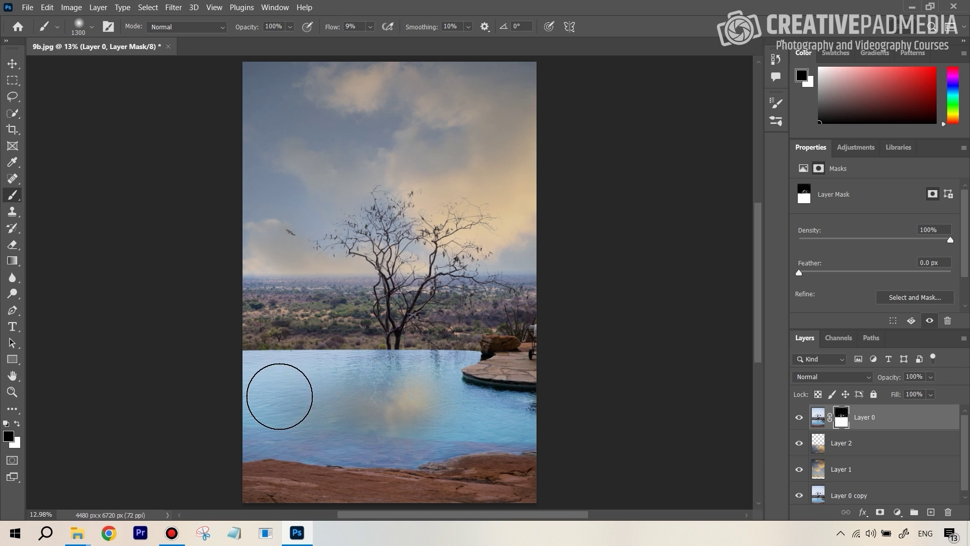
mouse_move(279, 396)
mouse_down()
mouse_move(400, 390)
mouse_move(505, 401)
mouse_up()
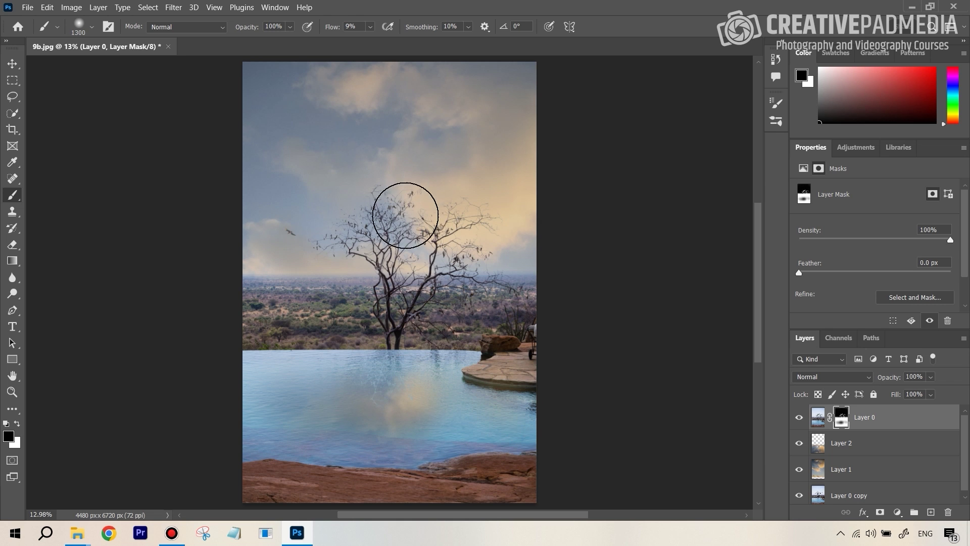
mouse_move(411, 375)
mouse_down()
mouse_move(440, 429)
mouse_move(463, 414)
mouse_move(309, 433)
mouse_move(286, 385)
mouse_move(314, 433)
mouse_move(533, 398)
mouse_move(310, 420)
mouse_move(400, 431)
mouse_move(578, 374)
mouse_up()
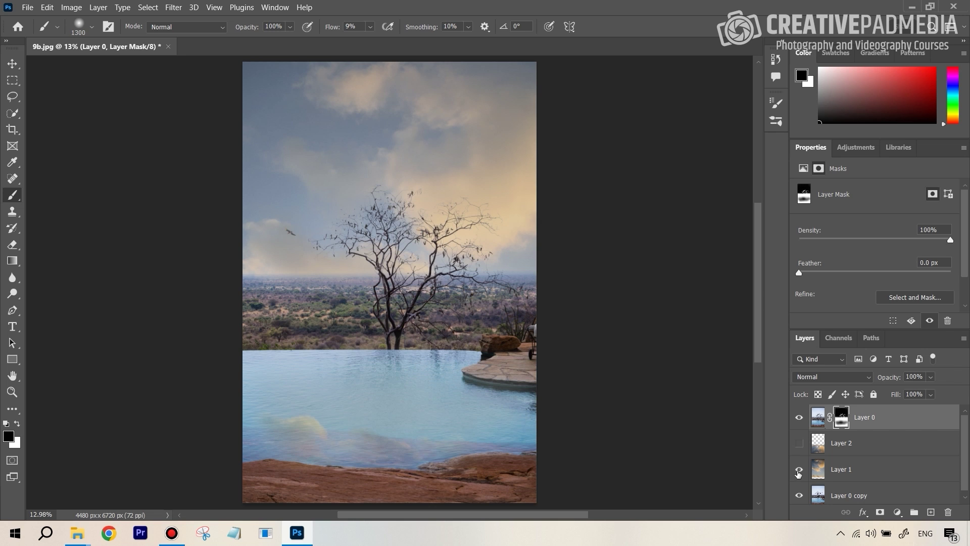
Toggle Layer 2's visibility repeatedly to compare the pool with and without the flipped sky, leaving the layer visible.
click(799, 443)
click(799, 443)
click(800, 444)
click(800, 444)
click(799, 444)
click(800, 443)
Select Layer 1, hide Layer 2 and Layer 0 to inspect its clouds over the pool, and show both layers again.
click(843, 474)
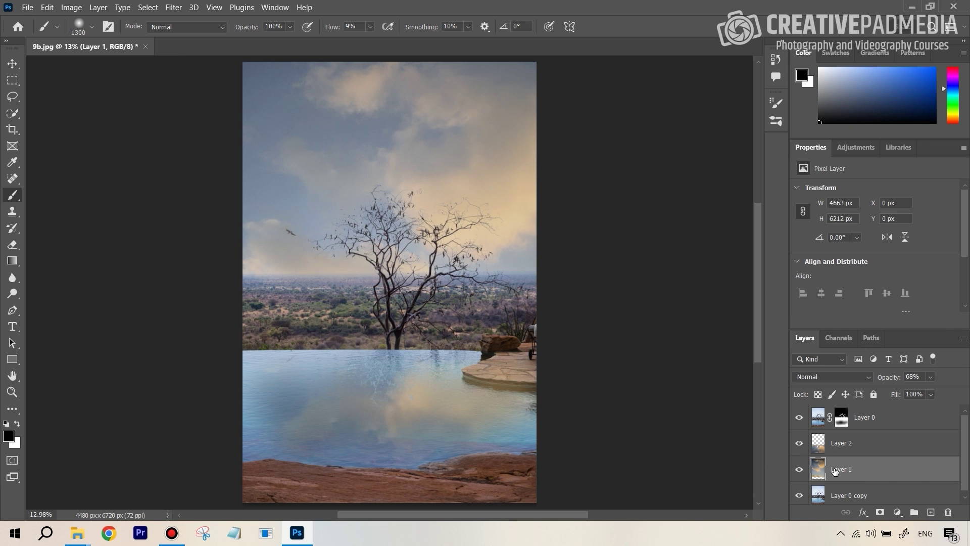
click(799, 443)
click(799, 417)
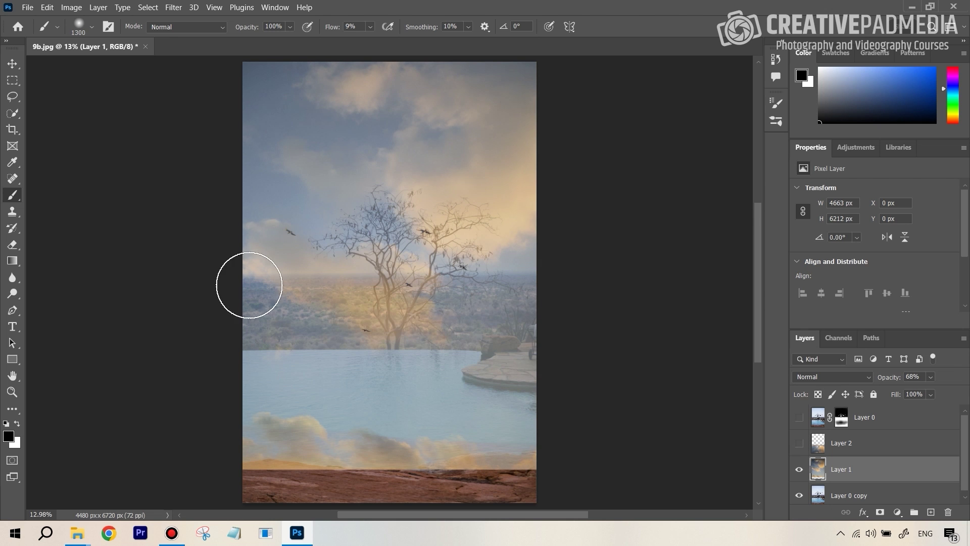
click(800, 443)
click(799, 417)
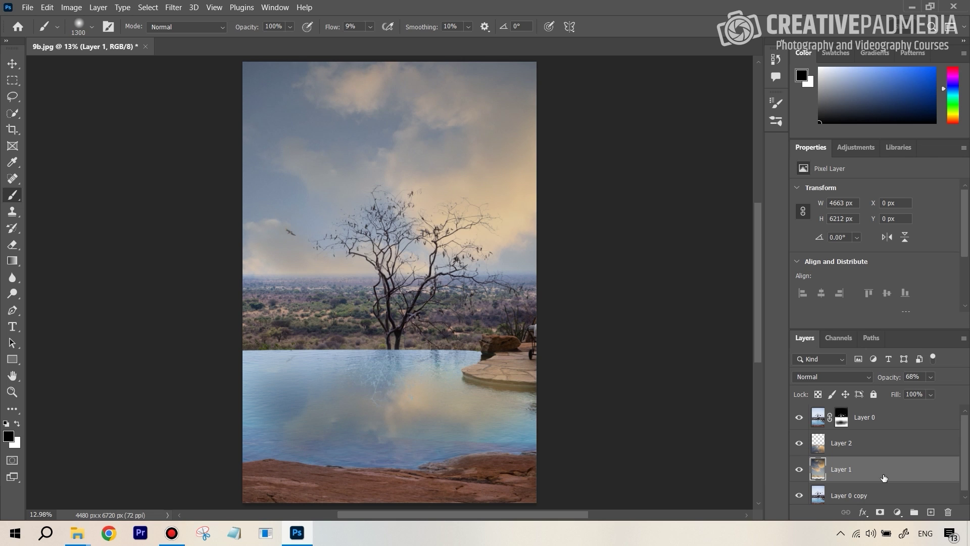
Add a mask to Layer 1 and paint its lower part black over the pool and rocks with the brush at 100% flow.
click(880, 512)
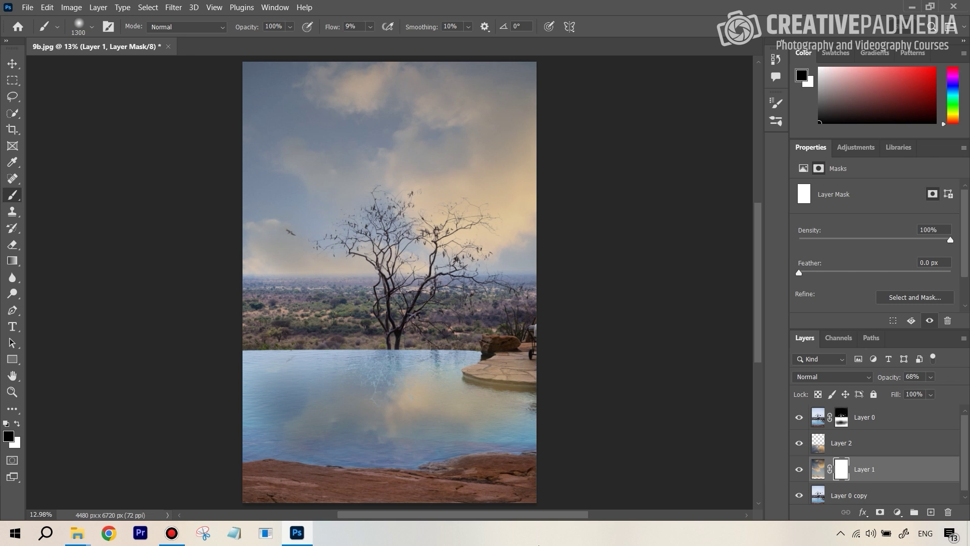
click(371, 27)
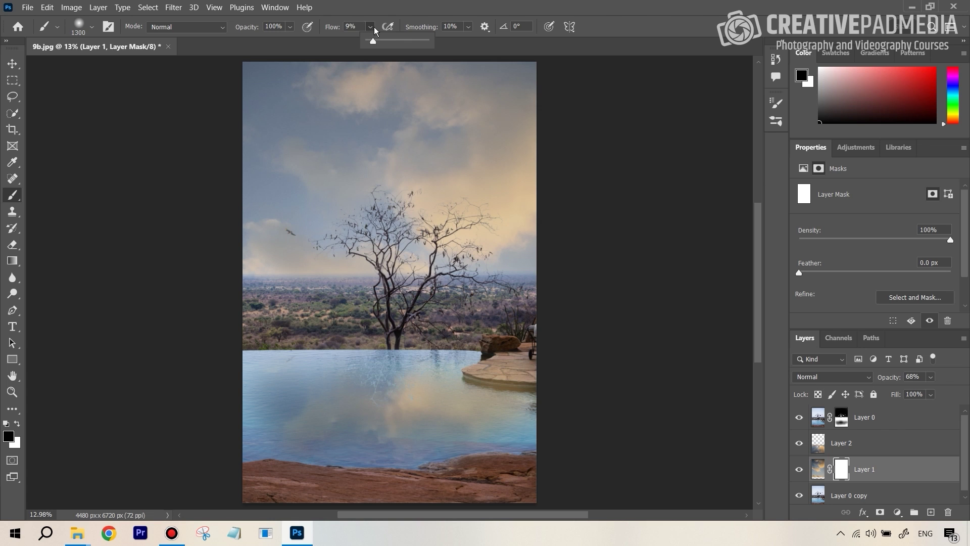
drag(374, 41, 447, 31)
click(399, 427)
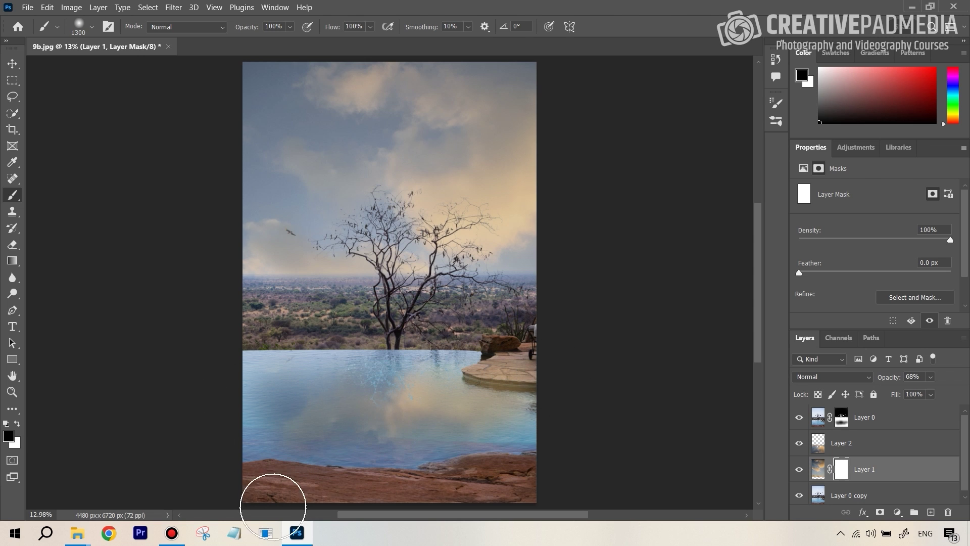
mouse_move(258, 481)
mouse_down()
mouse_move(583, 437)
mouse_move(588, 410)
mouse_up()
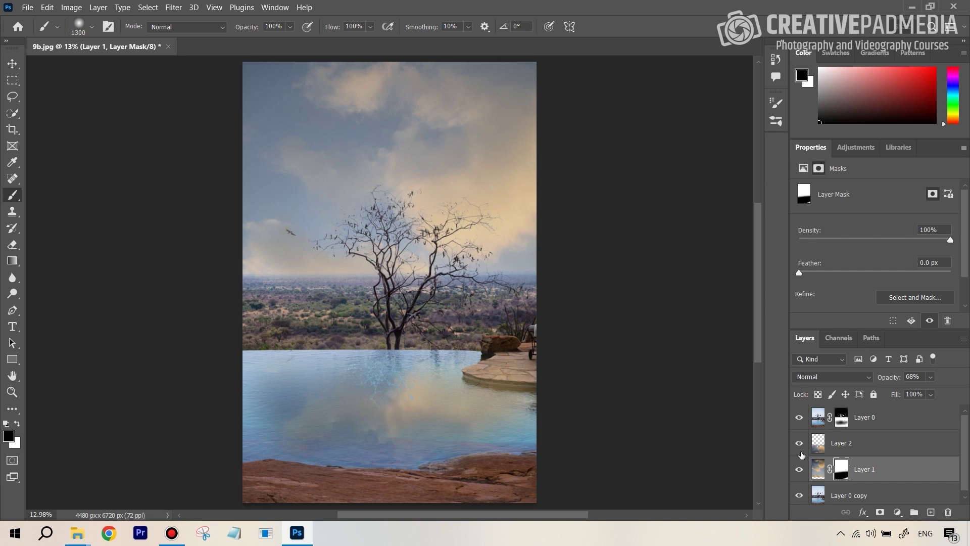
click(846, 444)
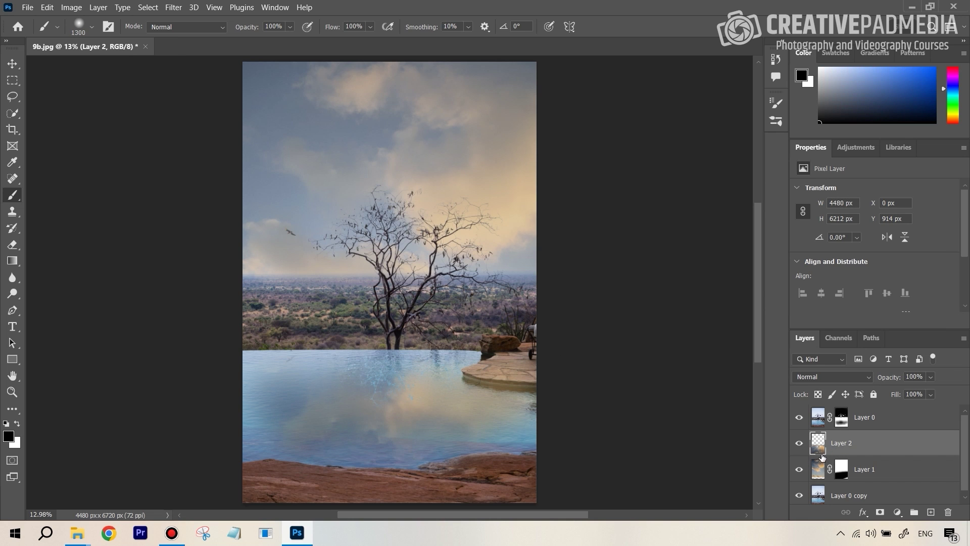
click(930, 475)
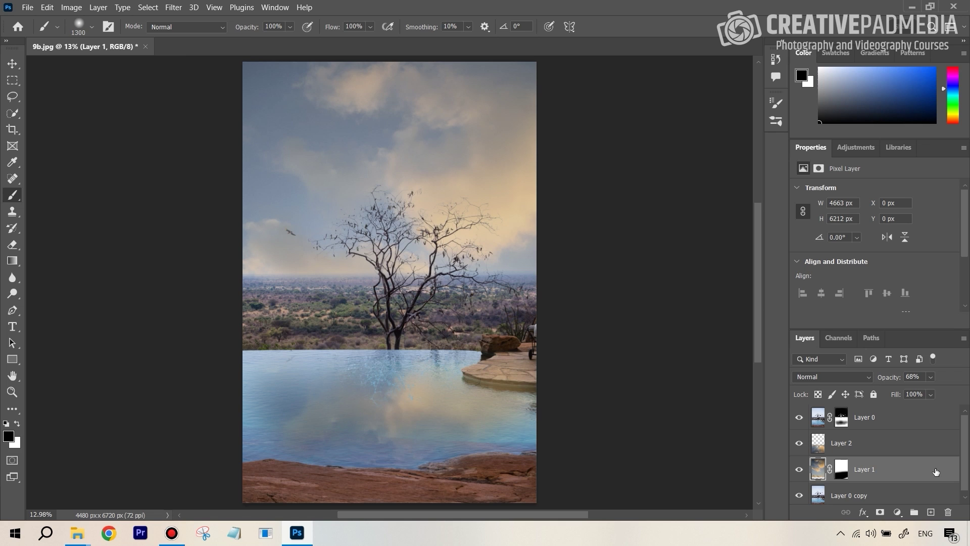